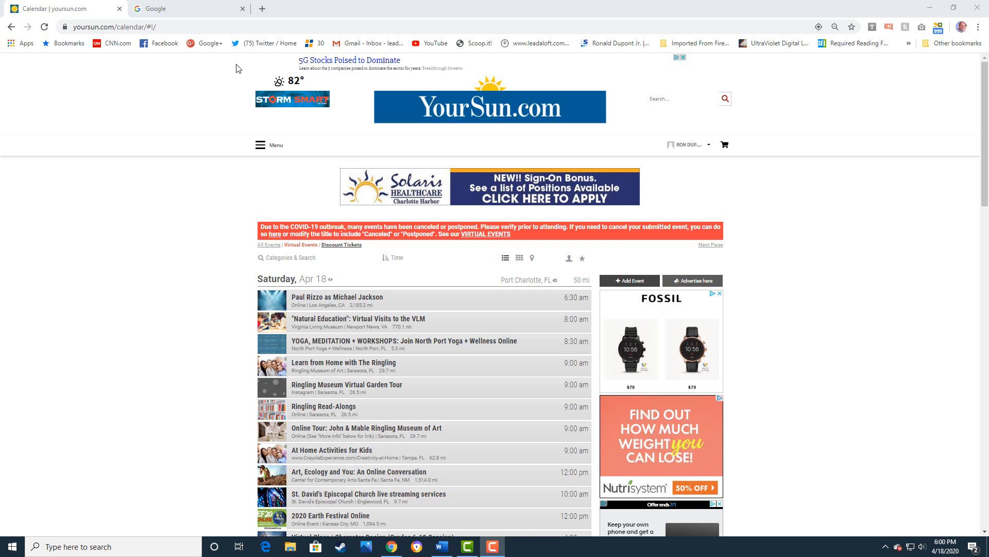
- Reload yoursun.com/calendar and switch the browser to full screen with the page top in view
left_click(188, 26)
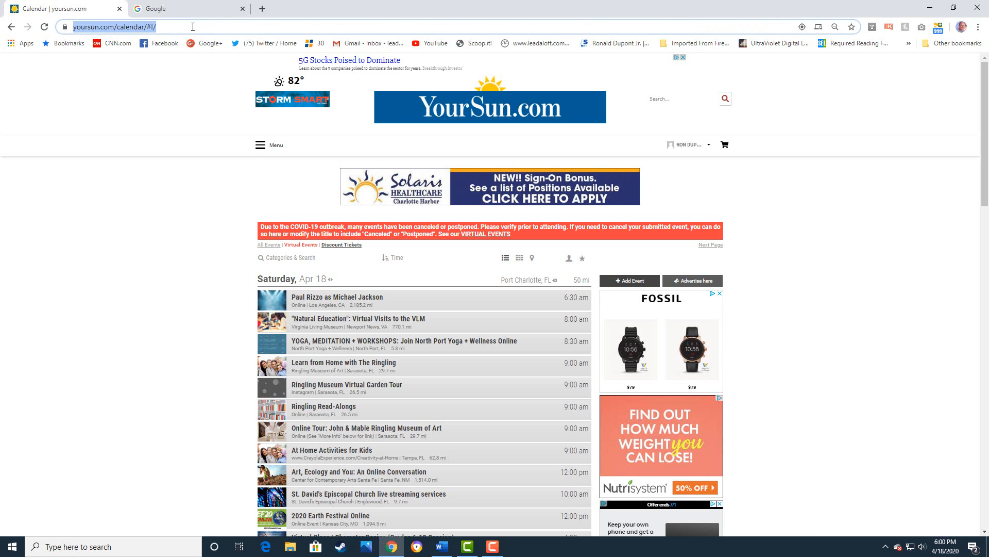
type("yoursun.com/")
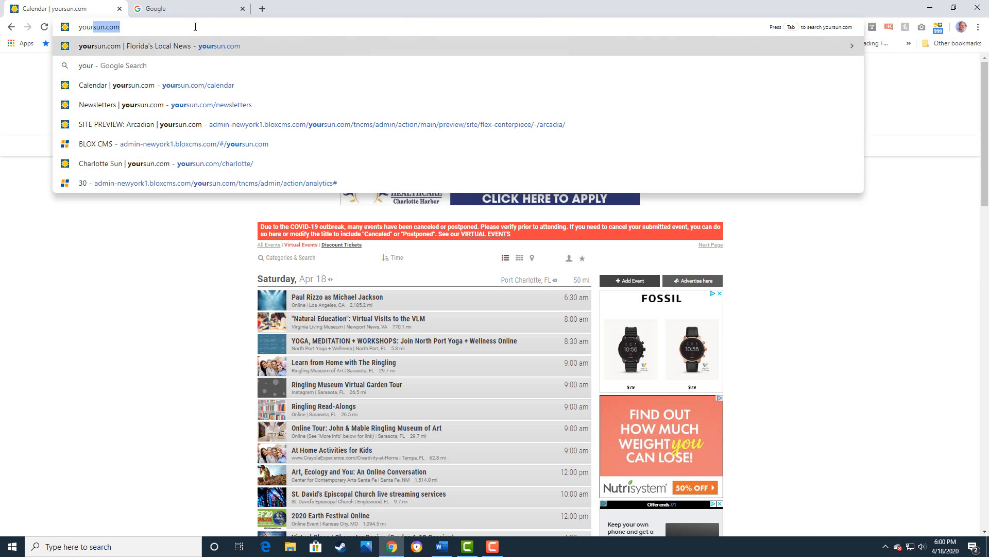
type("calendar")
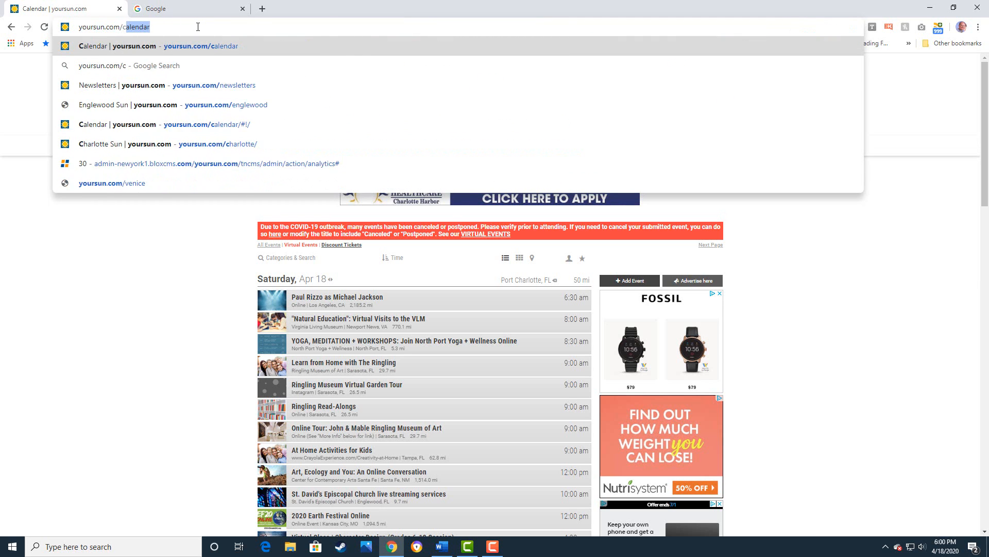
key("Return")
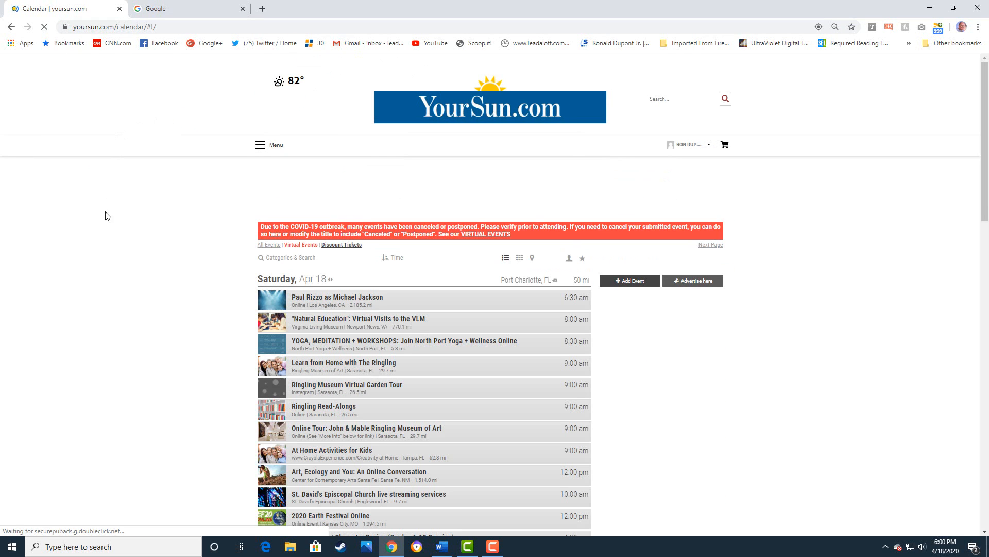
scroll(113, 215, "down", 3)
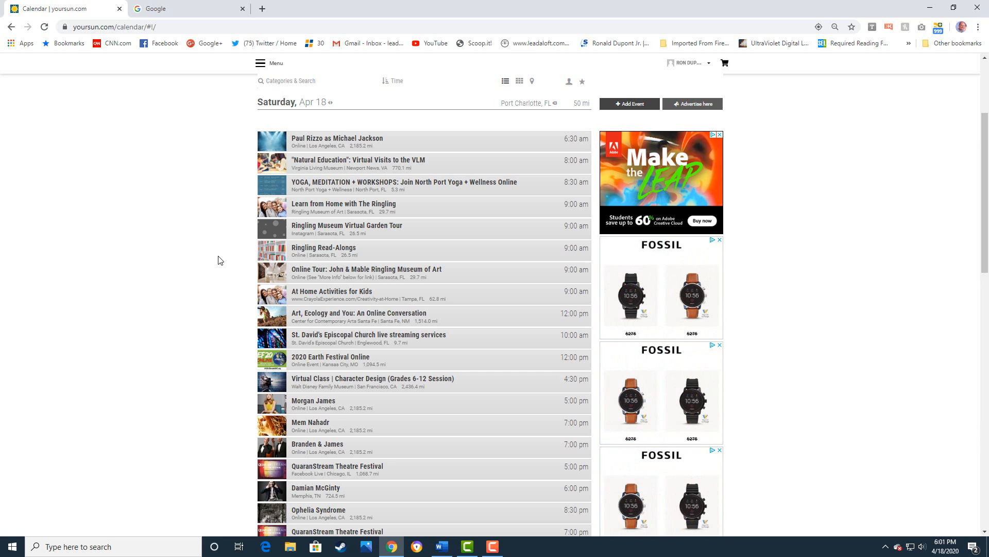
key("F11")
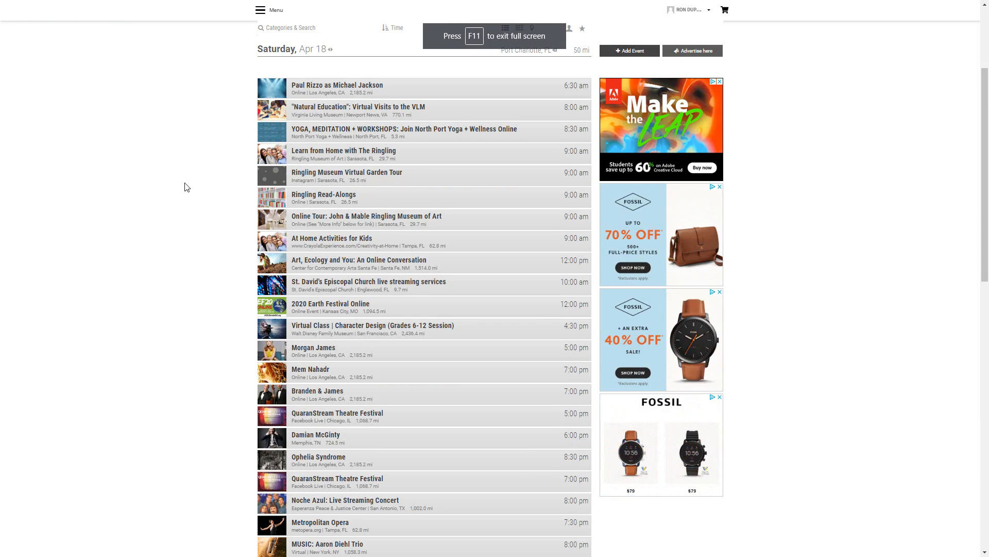
scroll(191, 183, "up", 3)
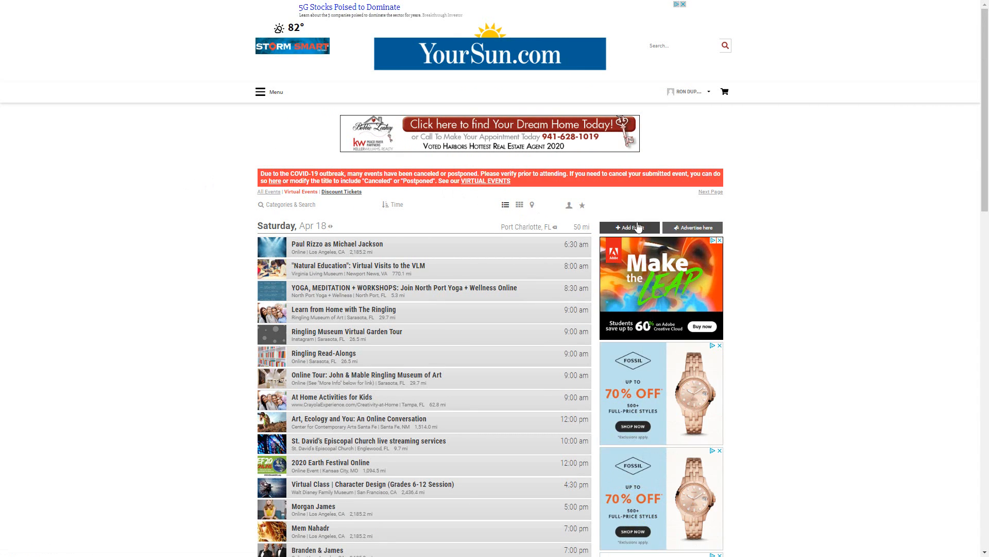
- Open CitySpark's New Event Submission form via Add Event and put the cursor in Event Title
left_click(627, 229)
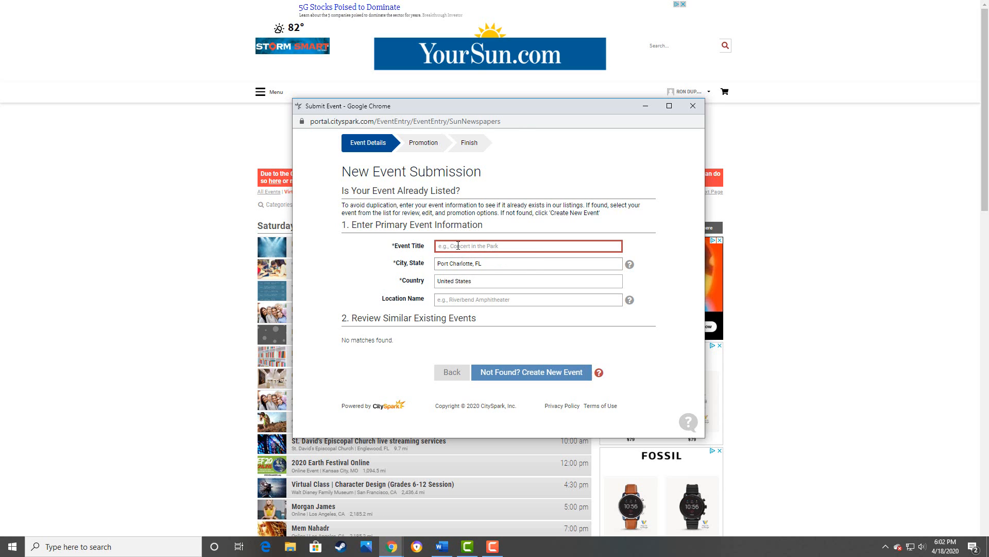
left_click(462, 245)
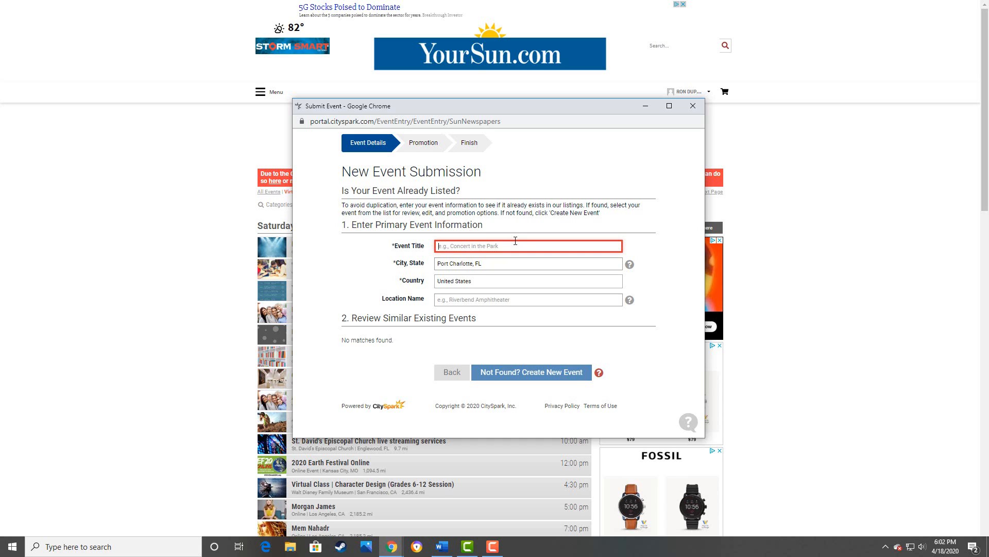
- Title the event 'Online Baptist Church Service' and enter location name 'A Baptist Church'
type("Yo")
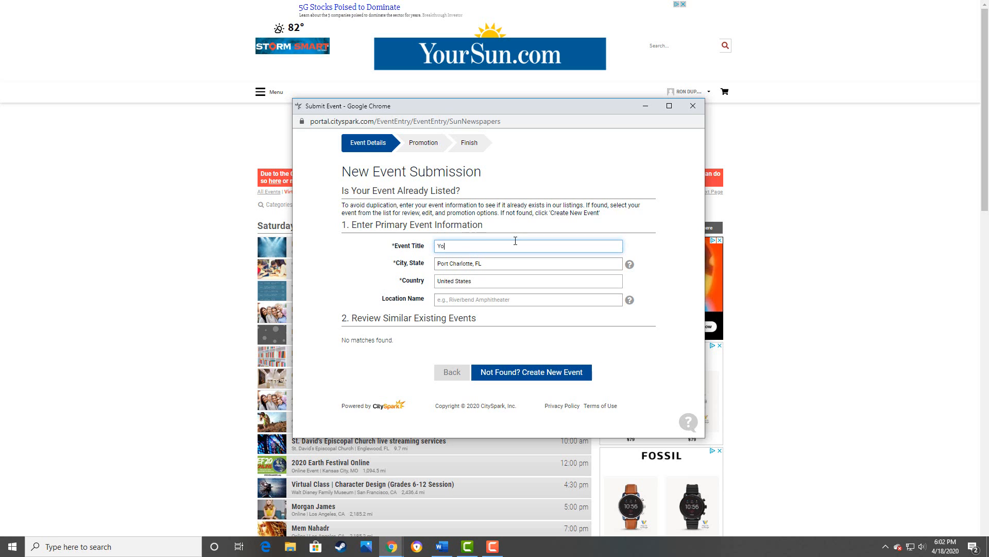
type("ga Classes")
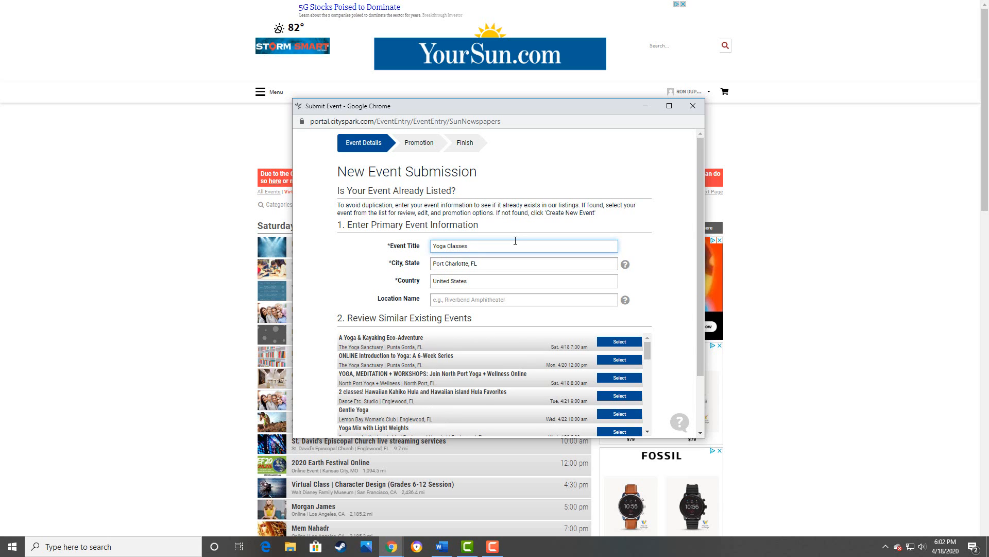
key("BackSpace")
key("BackSpace")
key("BackSpace")
key("BackSpace")
key("BackSpace")
key("BackSpace")
key("BackSpace")
key("BackSpace")
key("BackSpace")
key("BackSpace")
key("BackSpace")
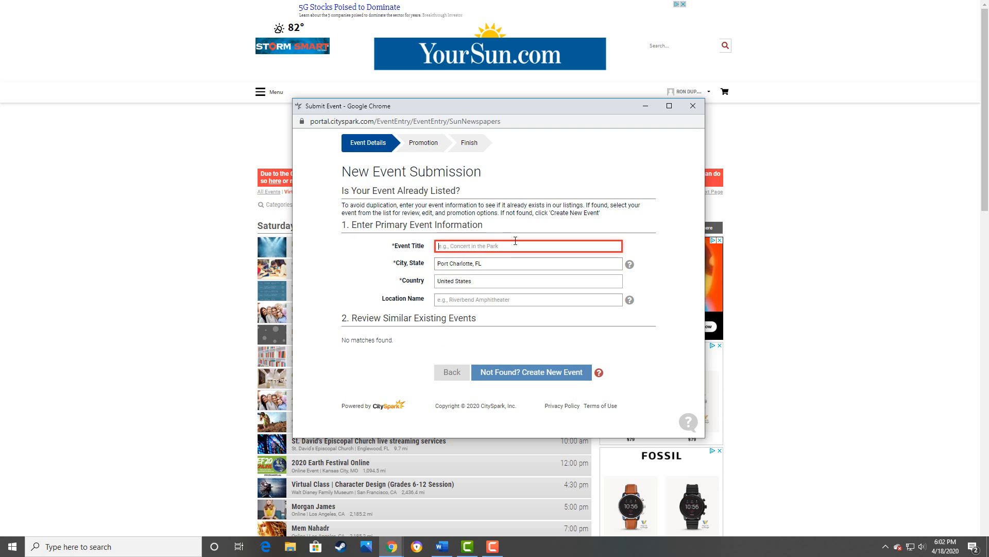
type("Online")
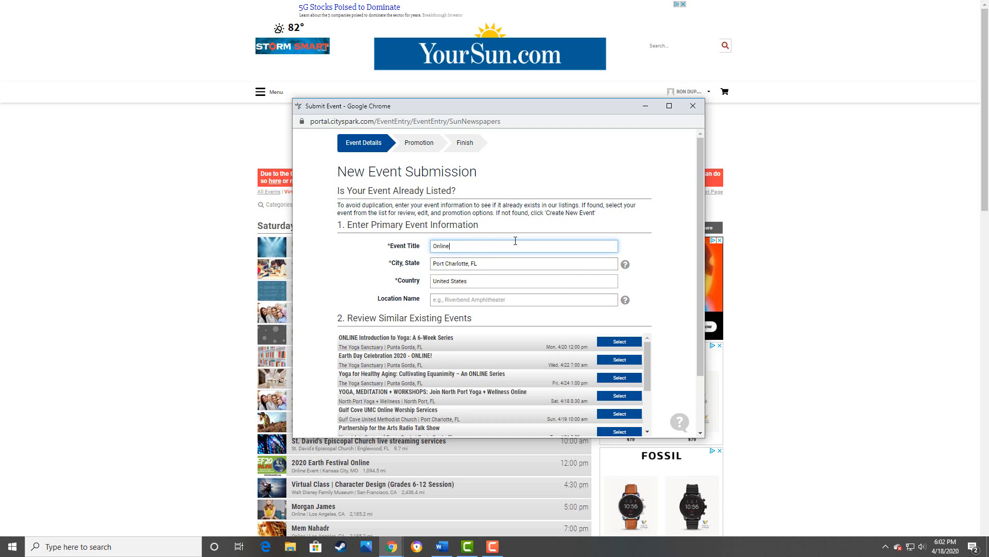
type(" Yo")
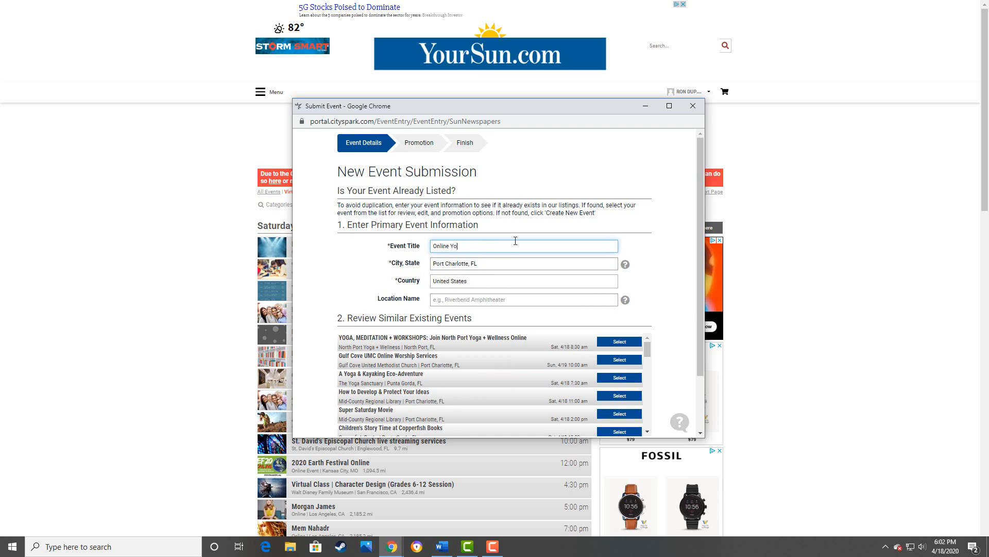
key("BackSpace")
key("BackSpace")
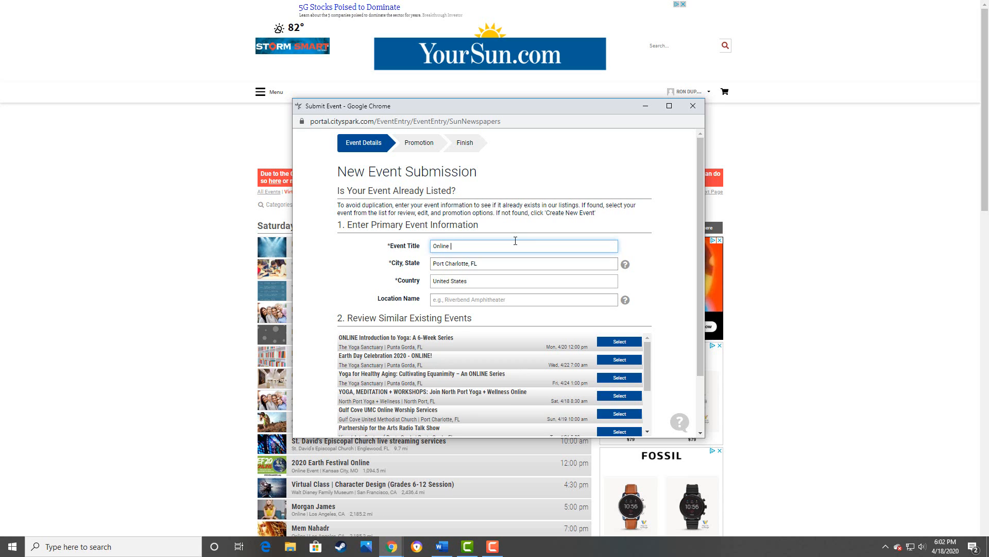
type("Baptist Church Service")
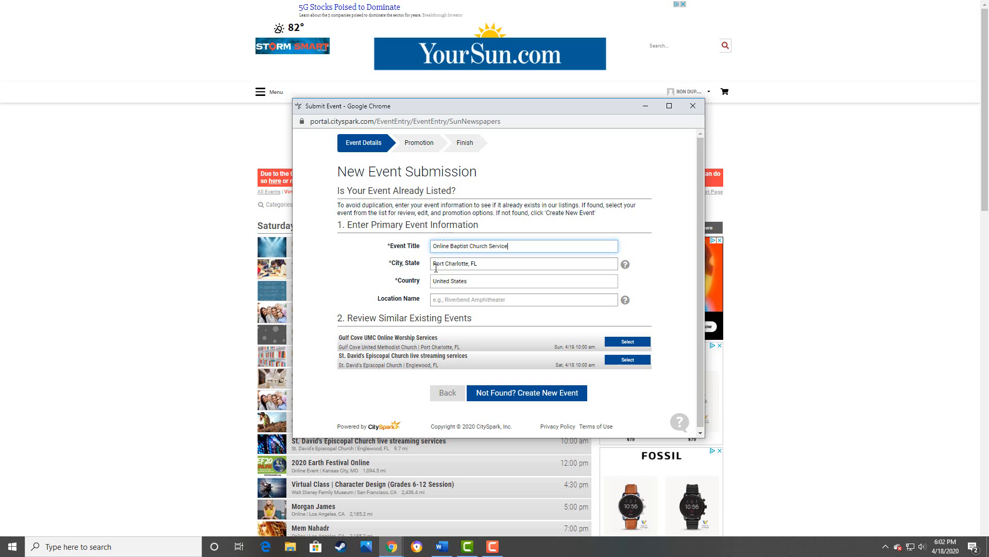
left_click(443, 299)
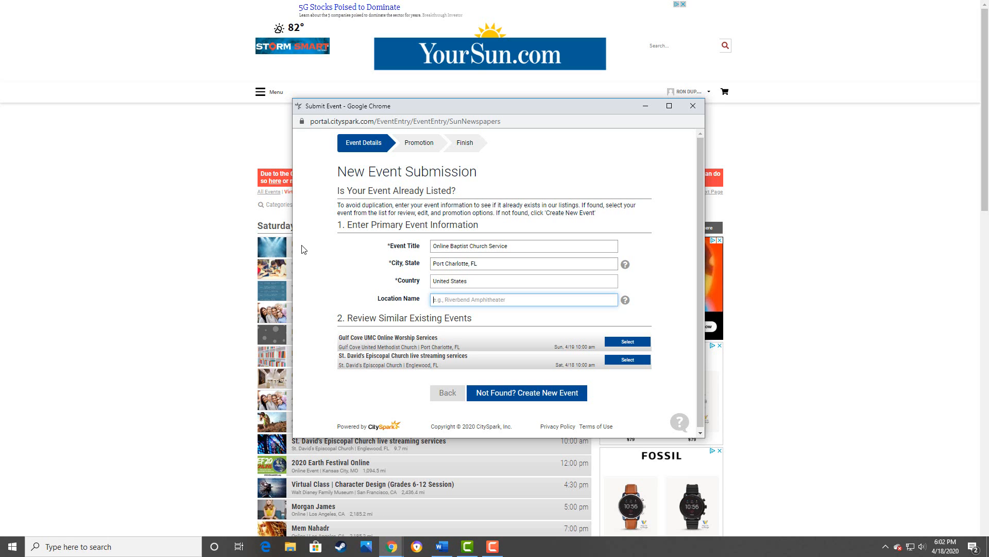
type("A Ba")
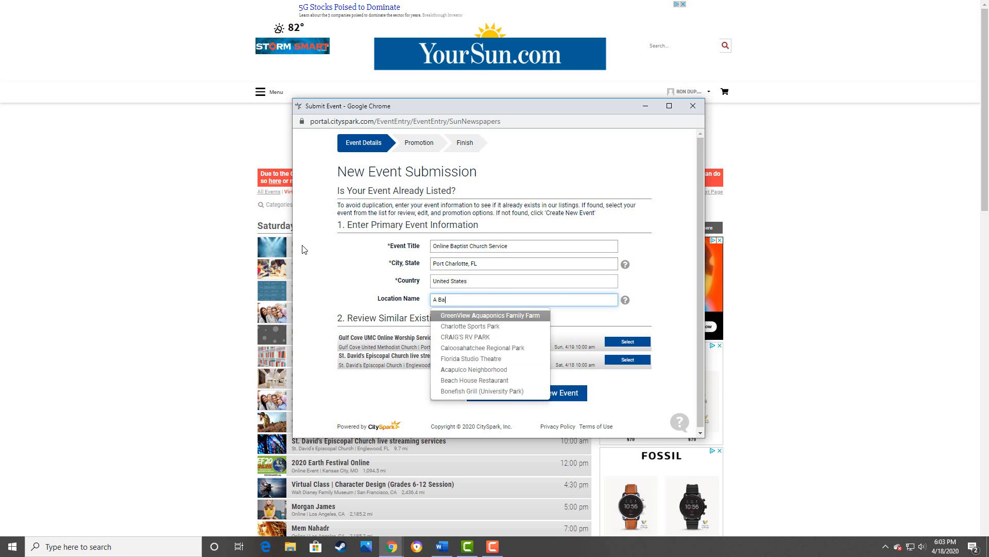
type("ptis")
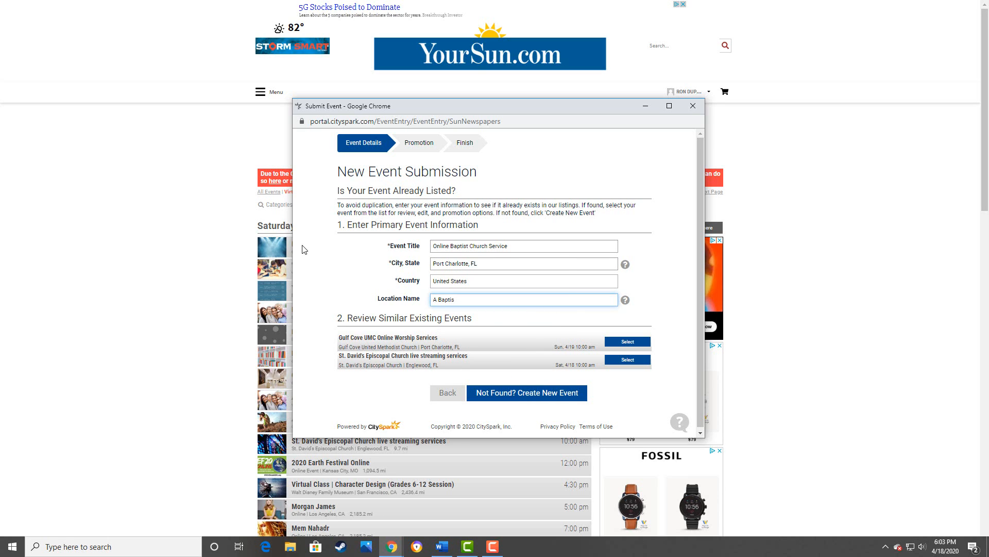
type("t Church")
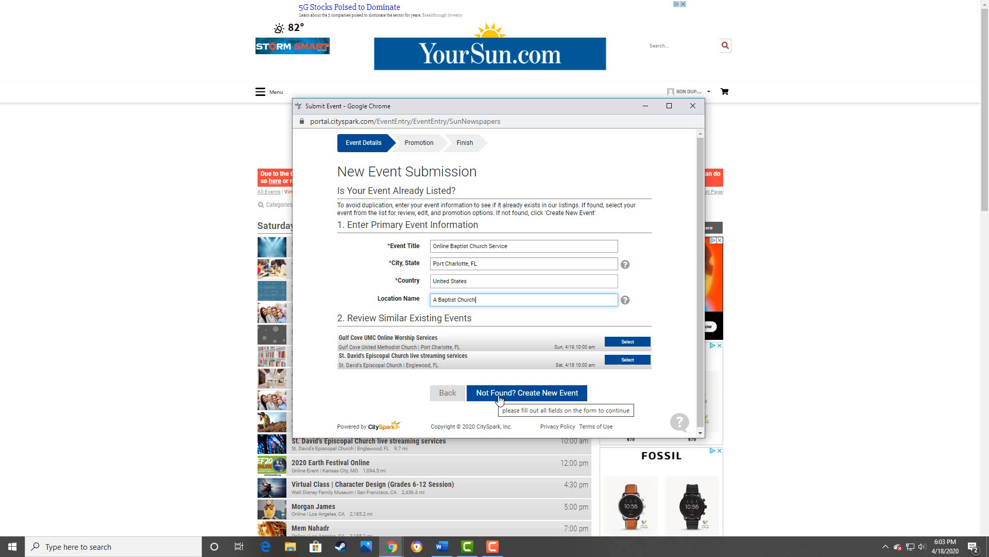
left_click(538, 398)
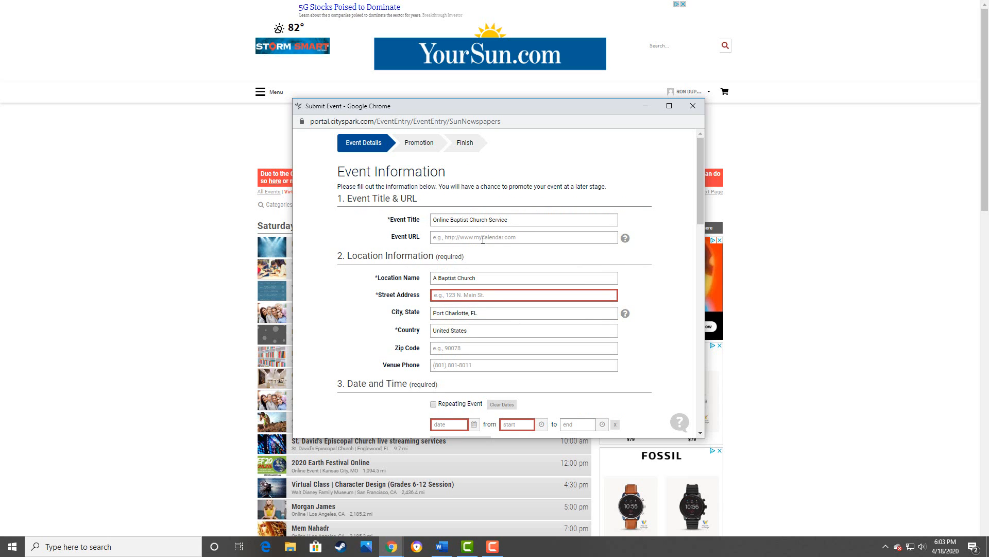
left_click(483, 238)
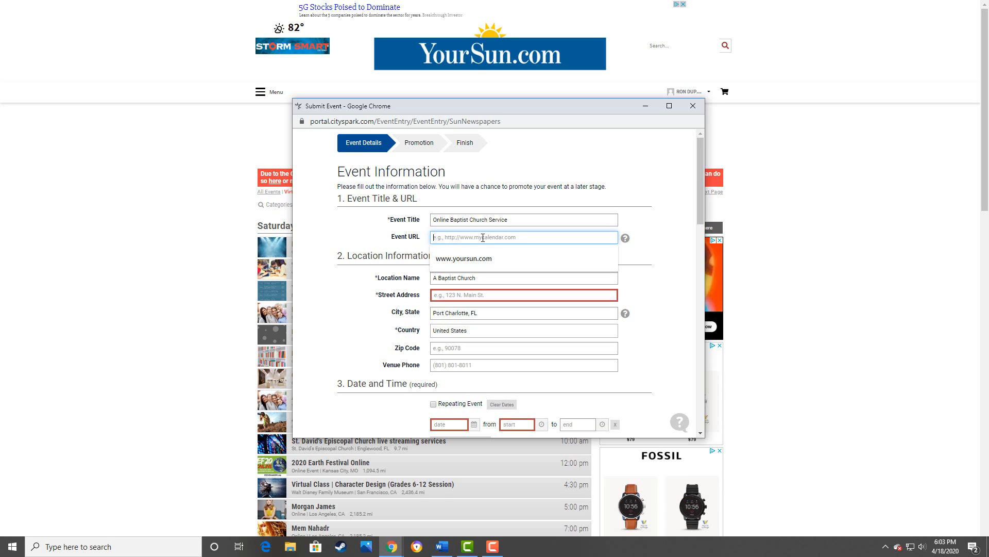
type("www.yoursun.com")
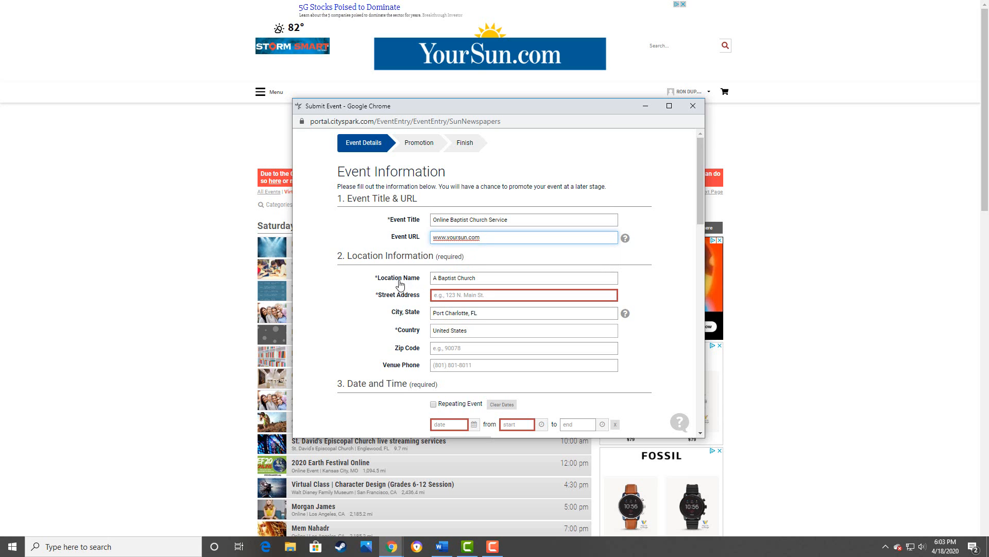
left_click(400, 286)
- Enter street address 123 Main Street and zip code 33980, leaving the venue phone blank
left_click(454, 295)
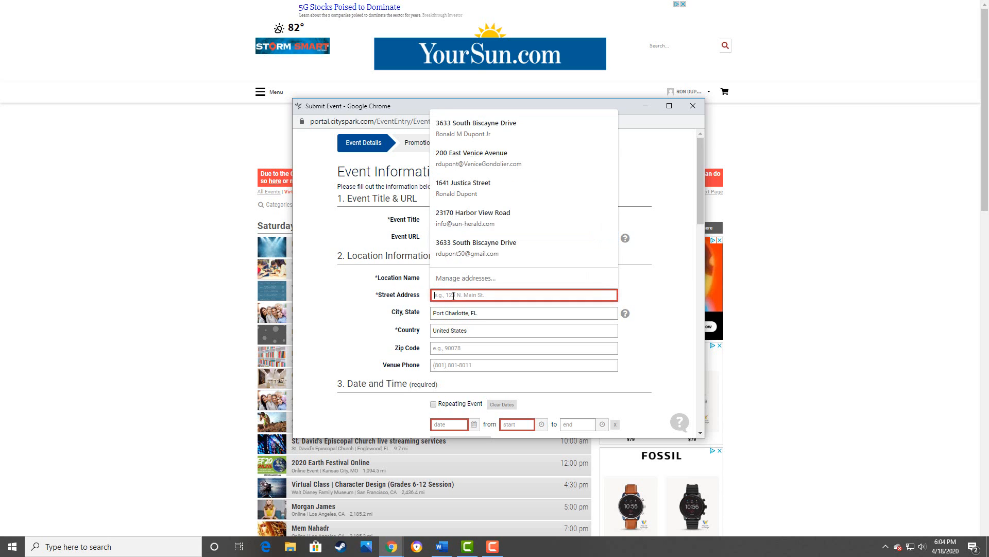
type("123")
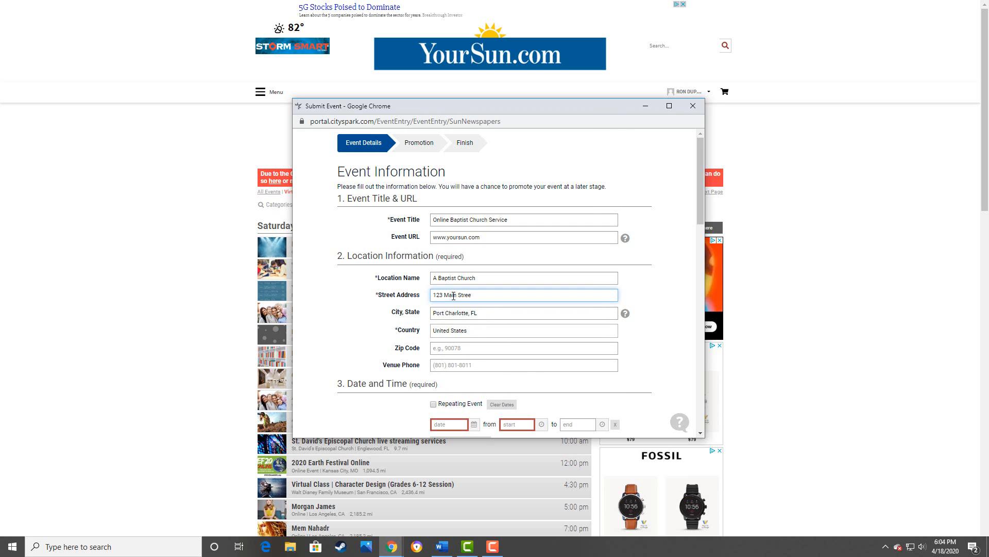
type("Main Street")
left_click(454, 349)
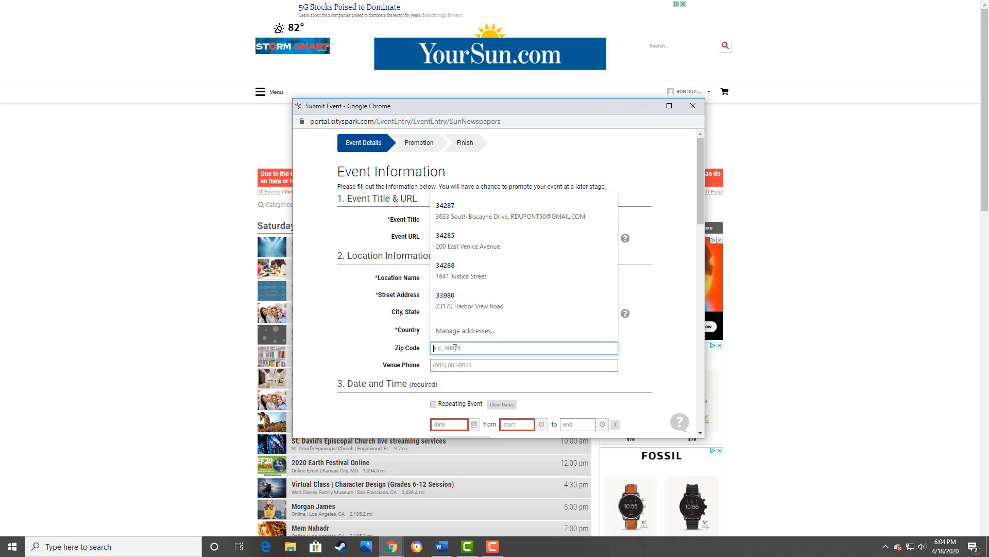
type("33980")
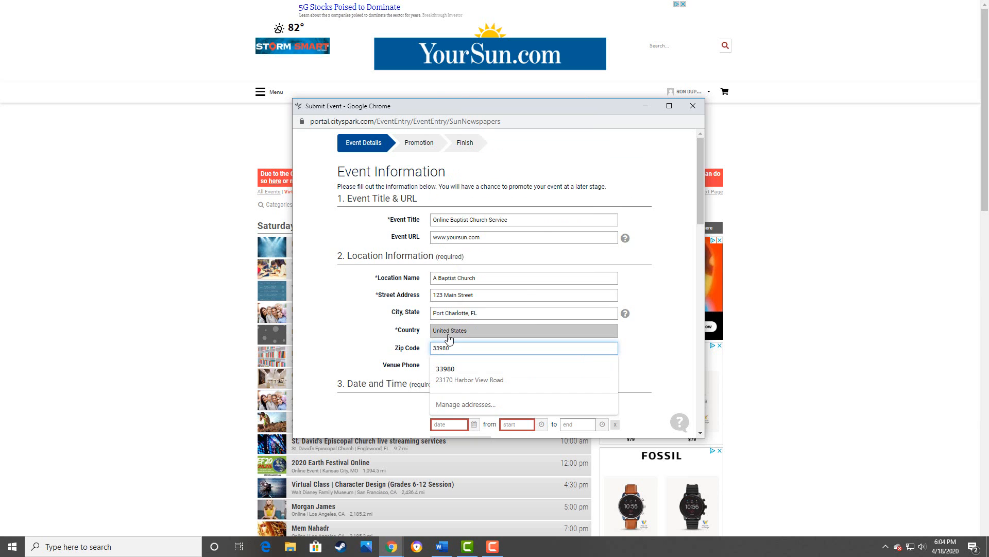
left_click(366, 357)
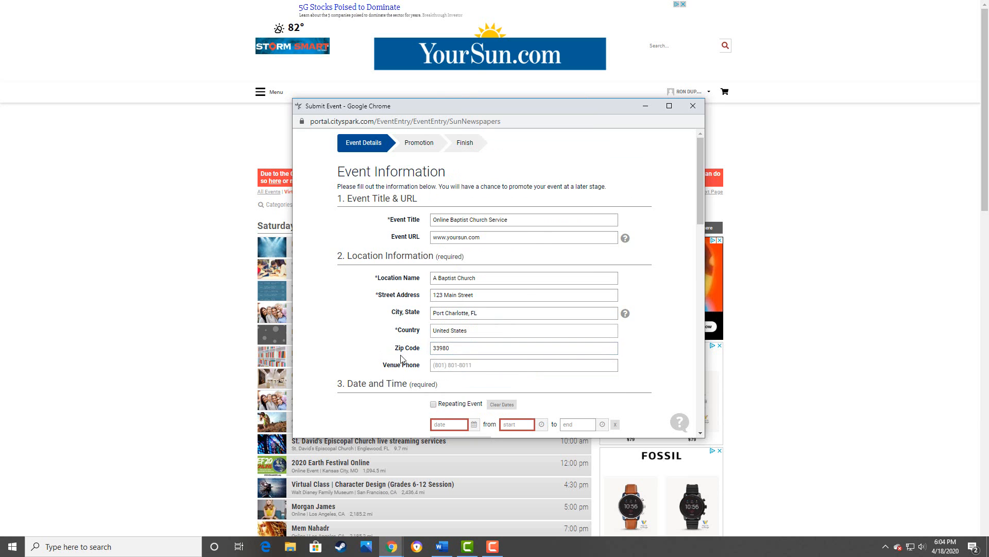
left_click(454, 367)
key("Escape")
left_click(330, 342)
scroll(335, 340, "down", 3)
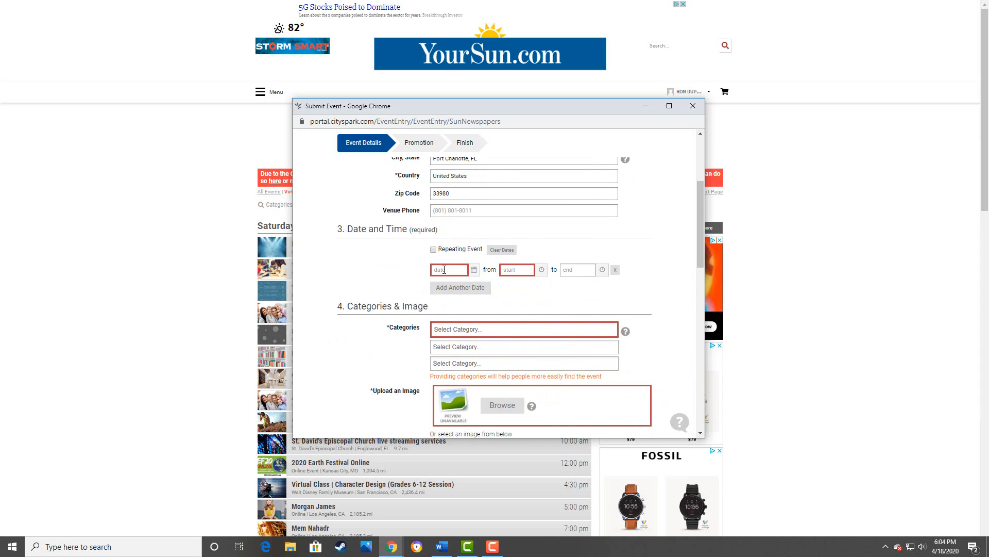
- Set the event date to July 1, 2020 in the date picker
left_click(444, 273)
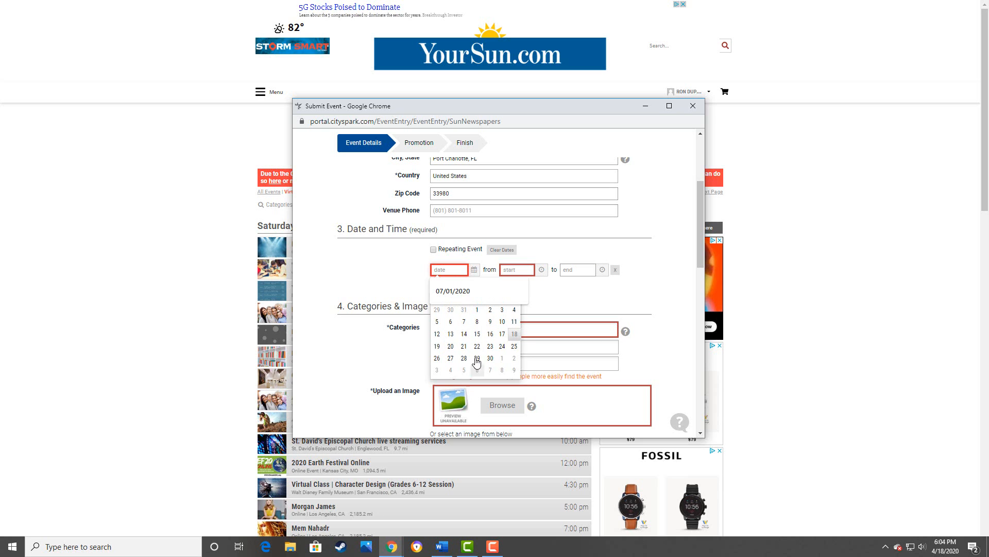
scroll(407, 355, "up", 2)
left_click(394, 372)
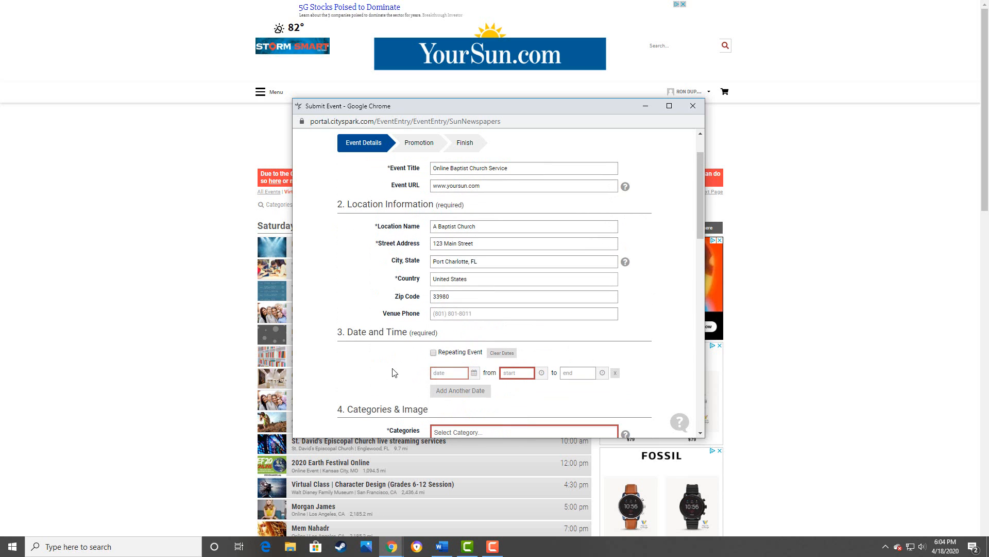
left_click(453, 370)
scroll(453, 370, "down", 2)
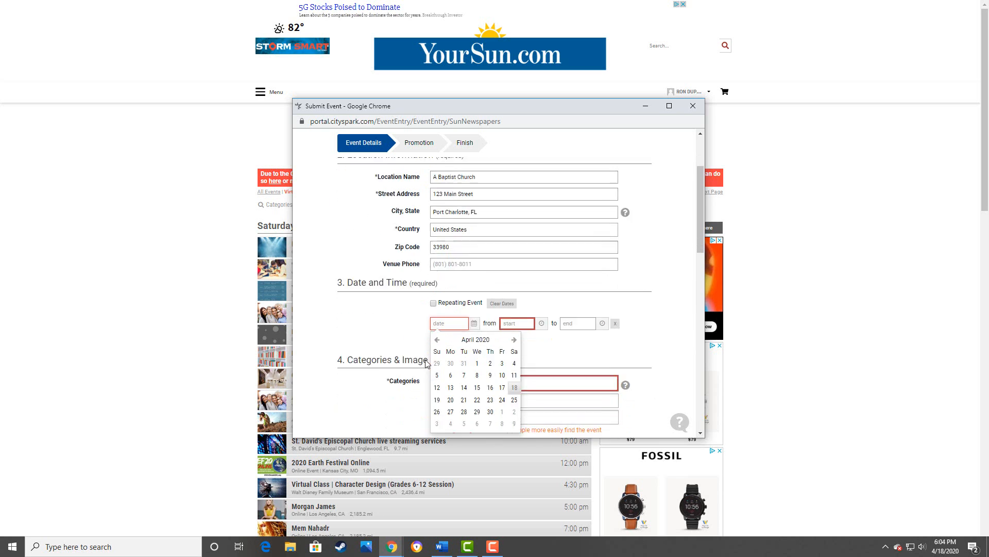
left_click(514, 287)
left_click(514, 288)
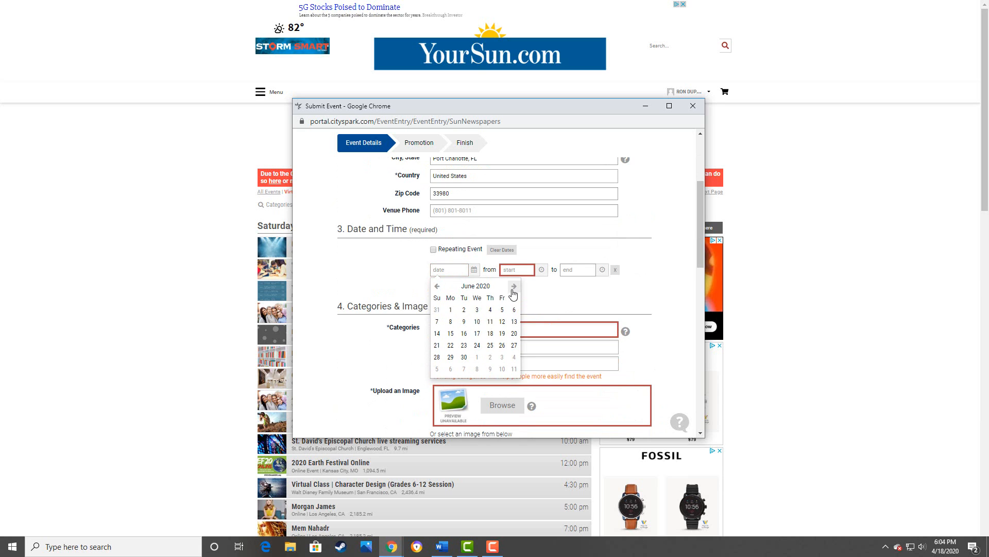
left_click(513, 288)
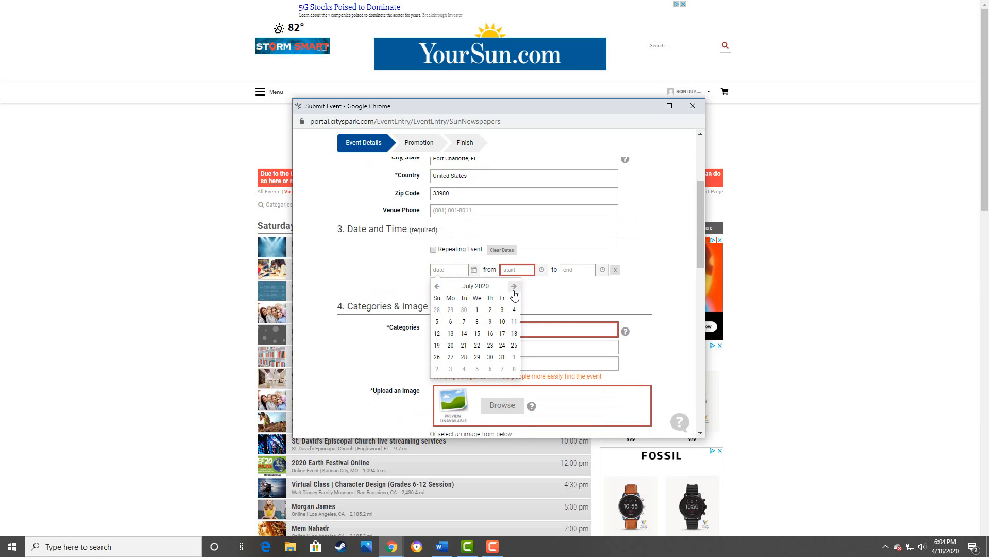
left_click(477, 310)
- Set the start time to 11:30am and the end time to 12:00pm
left_click(516, 269)
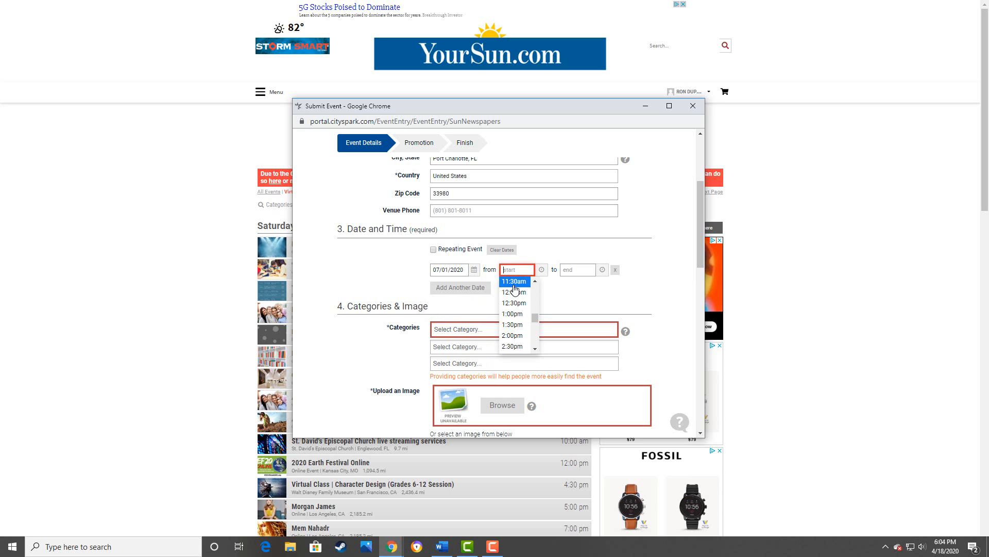
left_click(514, 282)
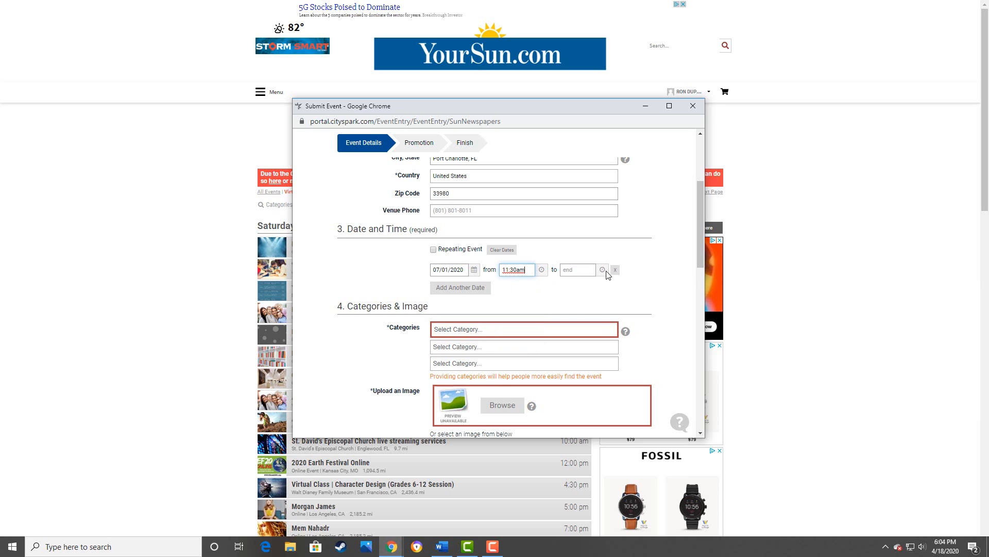
left_click(581, 269)
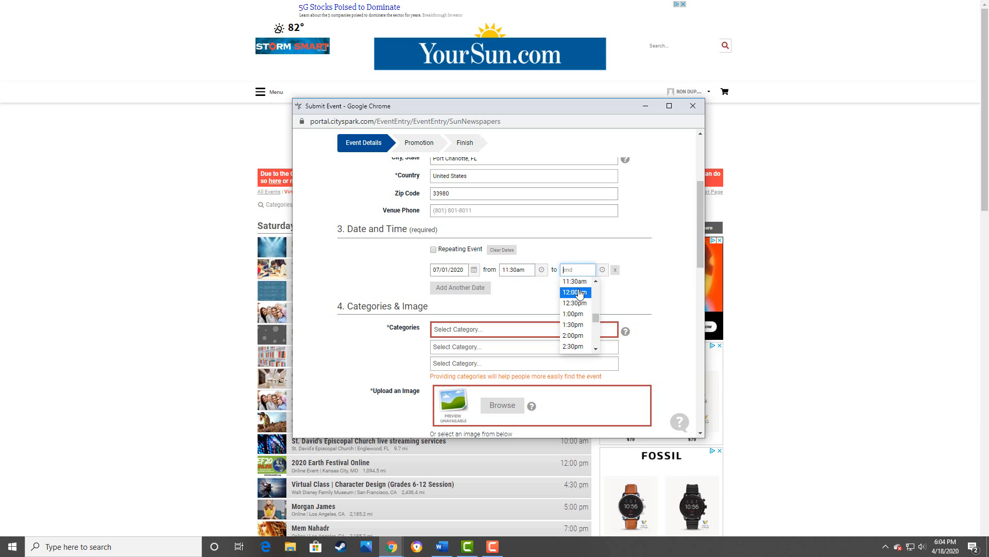
left_click(579, 293)
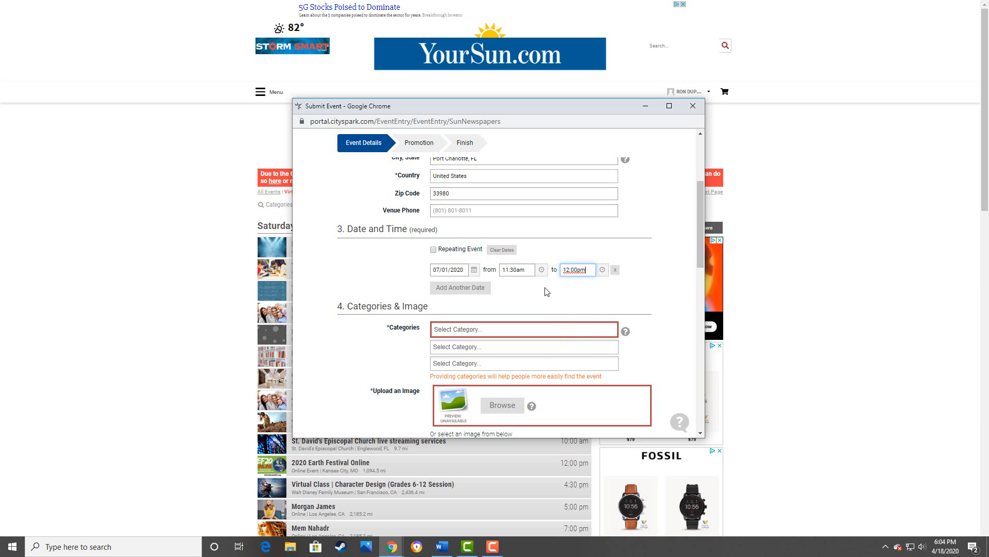
scroll(516, 294, "down", 1)
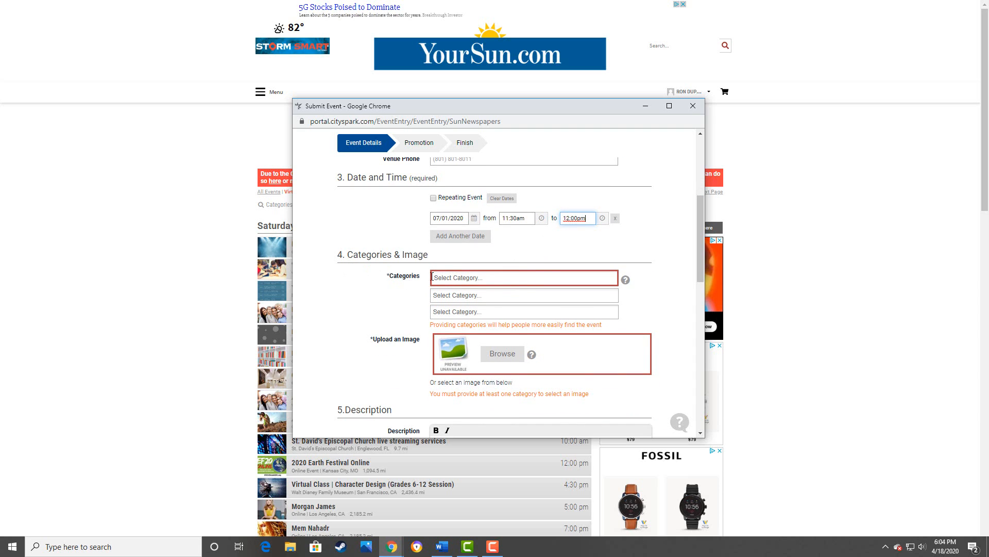
- Search categories for 'rel' and add Religion & Spirituality as the first category
left_click(449, 277)
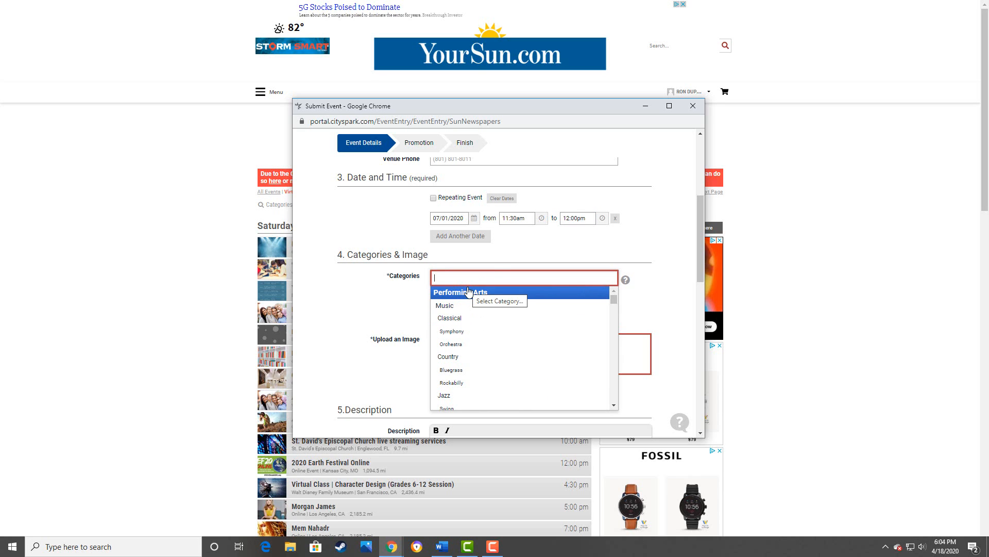
type("ch")
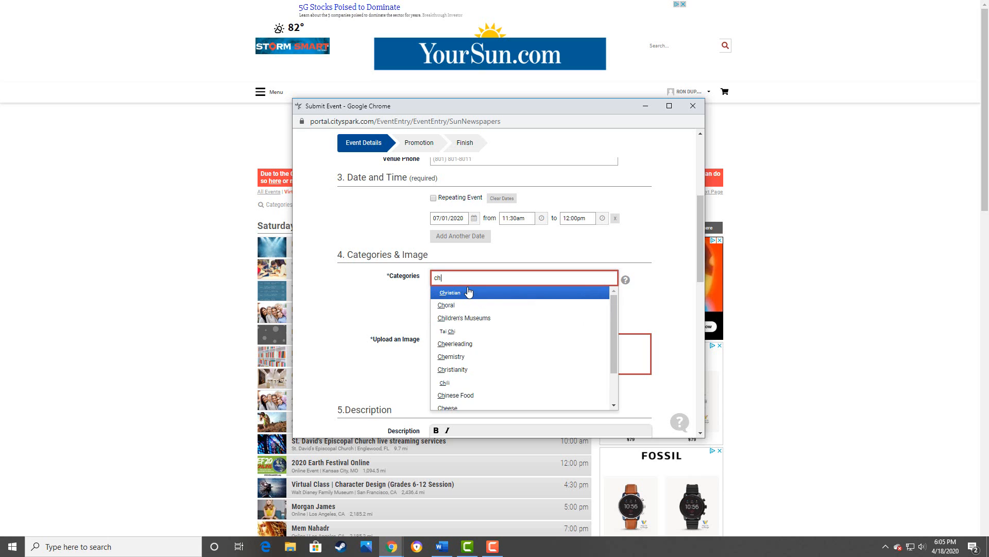
type("urche")
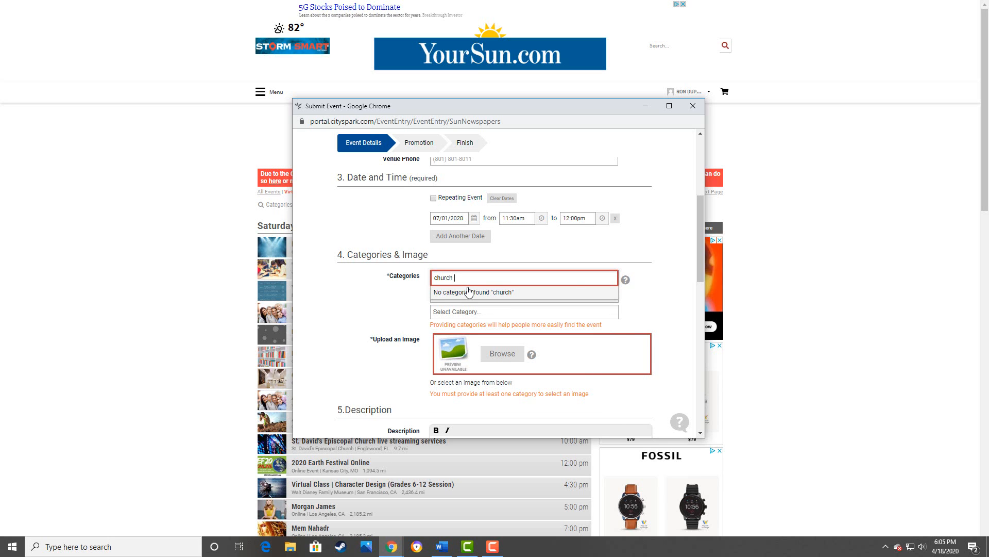
type("ser")
key("BackSpace")
key("BackSpace")
key("BackSpace")
key("BackSpace")
key("BackSpace")
key("BackSpace")
key("BackSpace")
key("BackSpace")
key("BackSpace")
type("re")
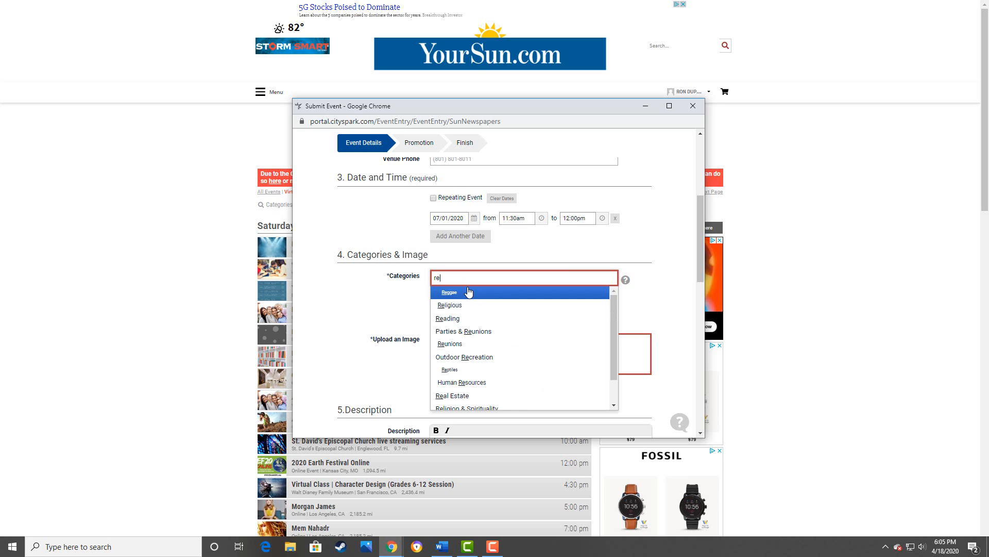
type("l")
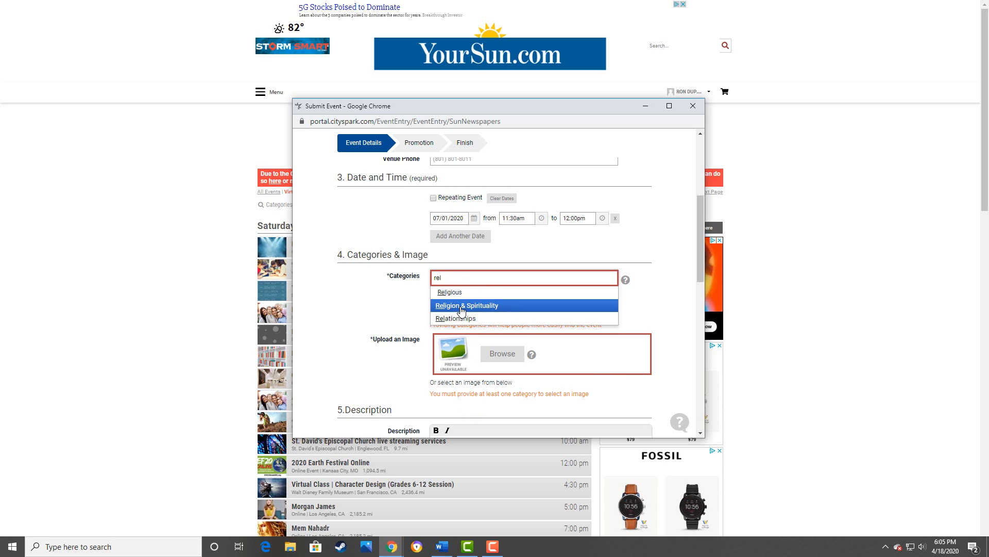
left_click(461, 306)
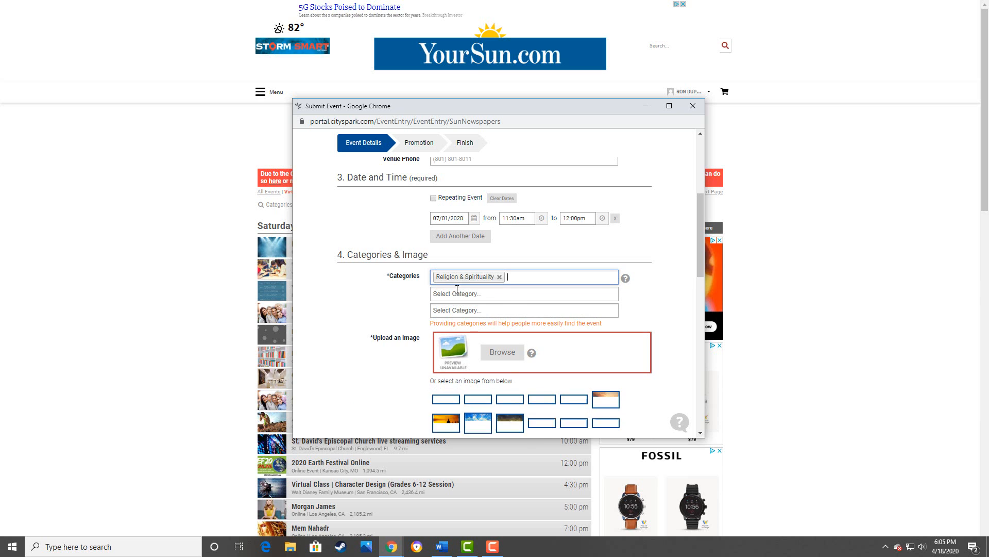
- Choose the blue-sky-and-green-grass stock picture as the event image
scroll(412, 292, "down", 2)
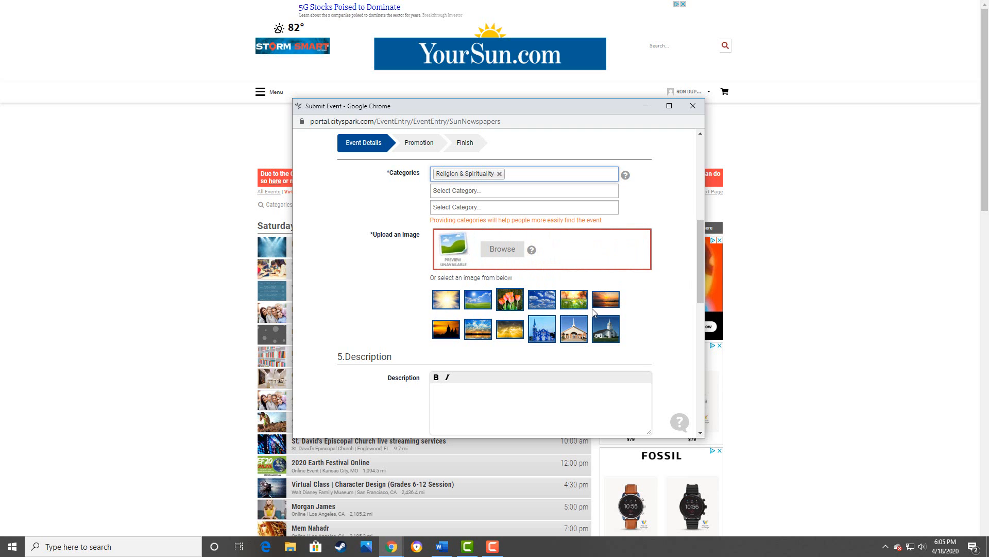
mouse_move(605, 336)
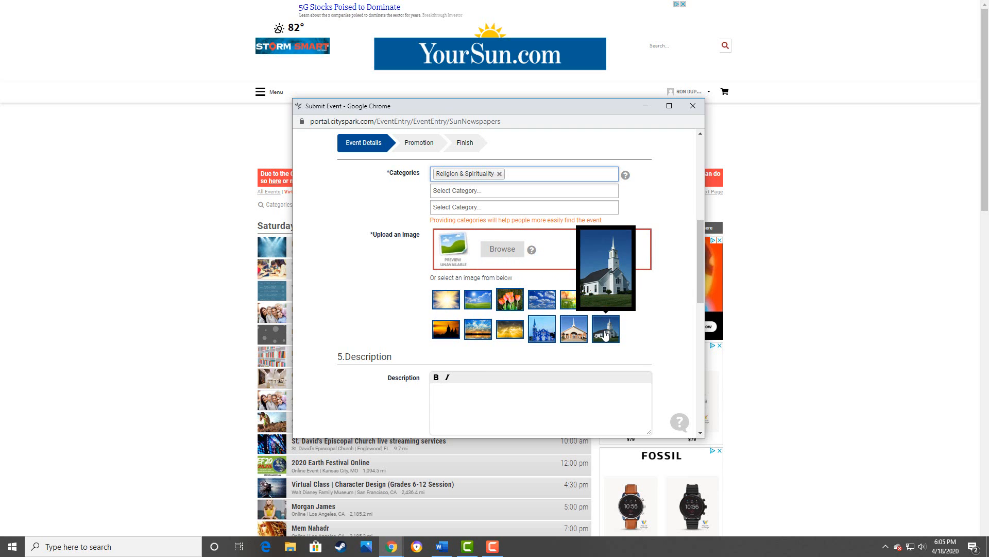
mouse_move(542, 336)
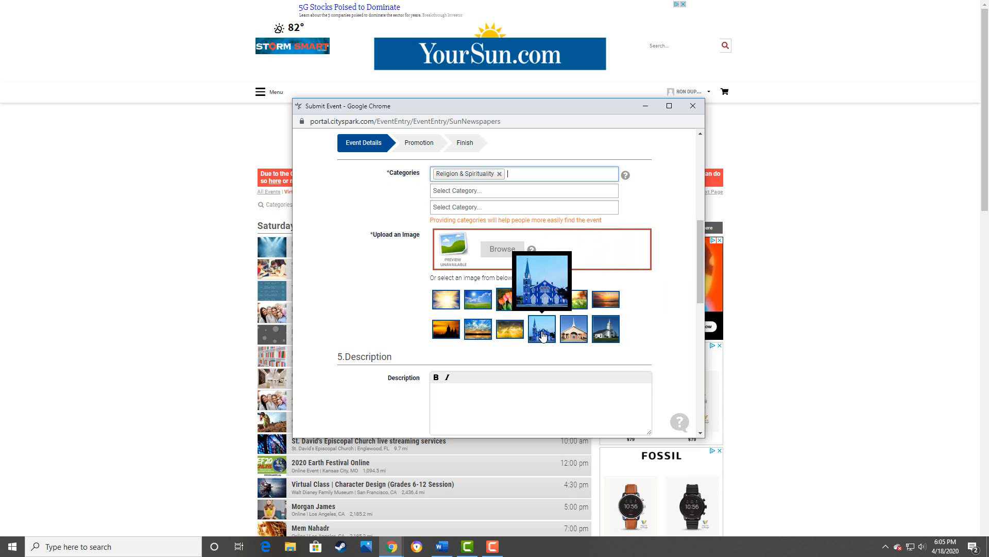
mouse_move(476, 301)
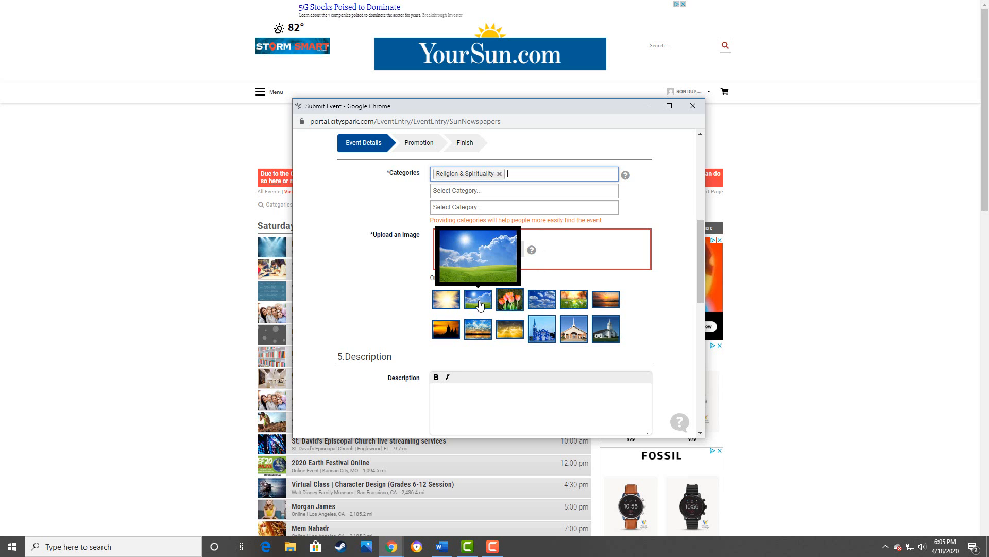
left_click(479, 302)
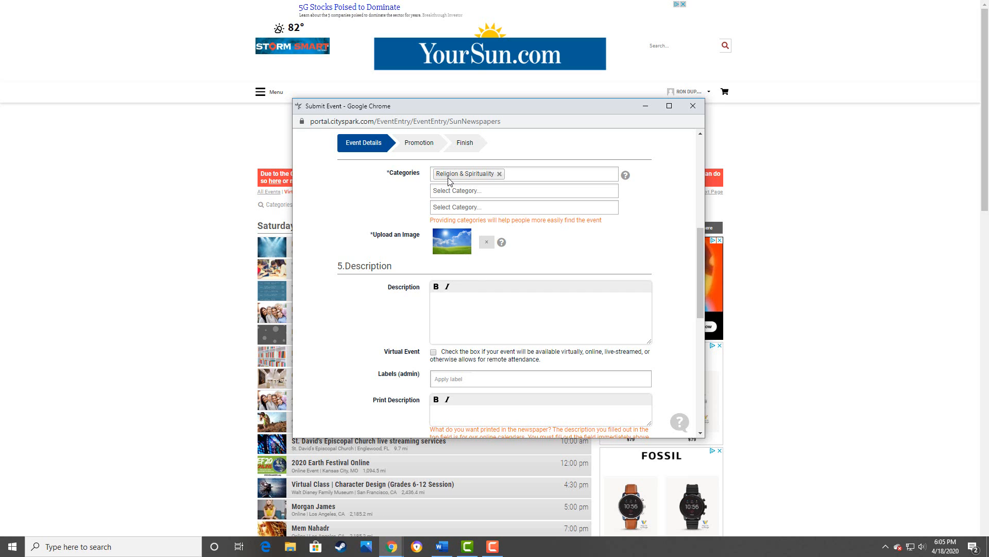
left_click(458, 310)
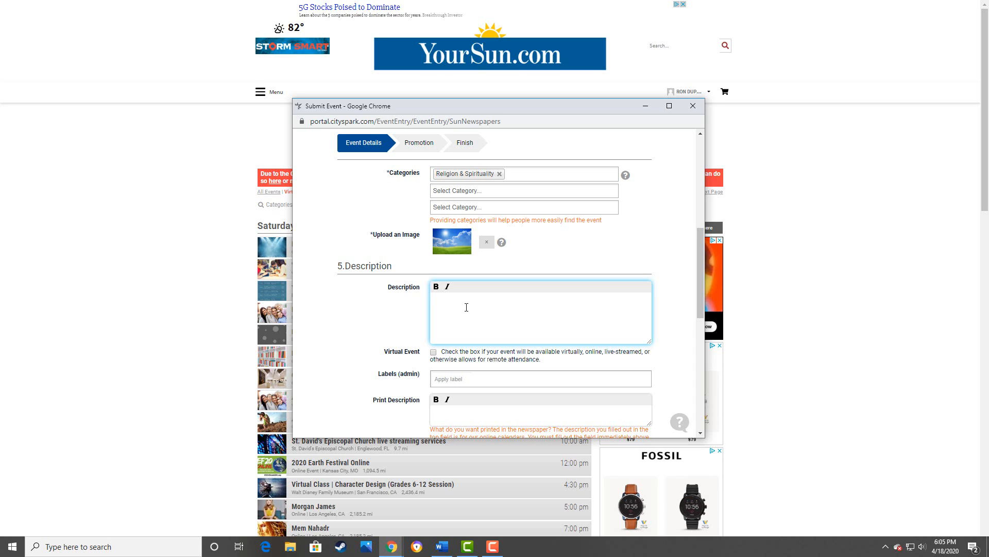
- Write the online description 'This is what appears online. You can also repeat the event address online. YourSun.com'
type("This is what appears on")
type("line. YOu")
type("You can also rep")
type("eate th")
key("BackSpace")
key("BackSpace")
key("BackSpace")
key("BackSpace")
type("the event addr")
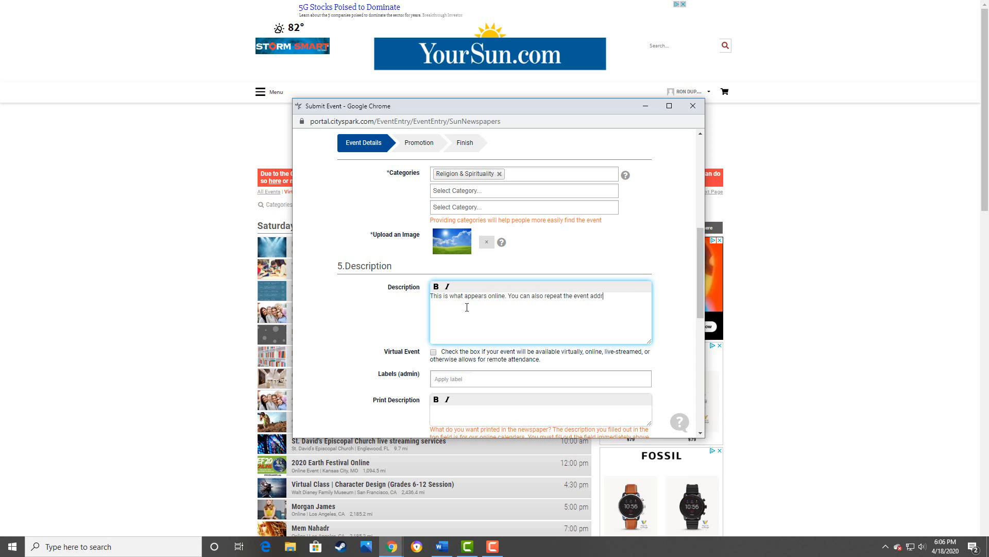
type("ess online")
type("YourSuk")
type(".com")
key("Return")
scroll(504, 324, "down", 1)
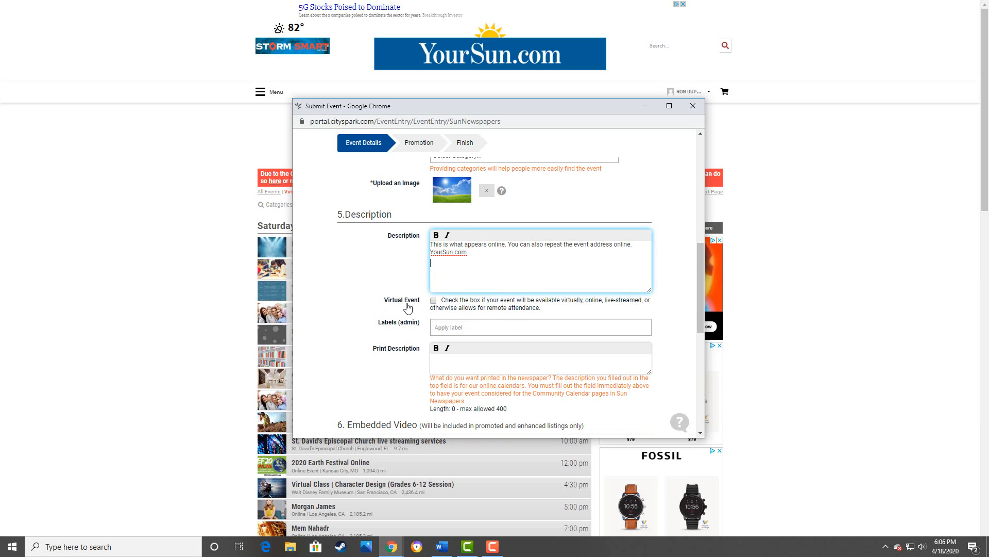
- Tick the Virtual Event checkbox so the event gets the csVirtual label
left_click(433, 301)
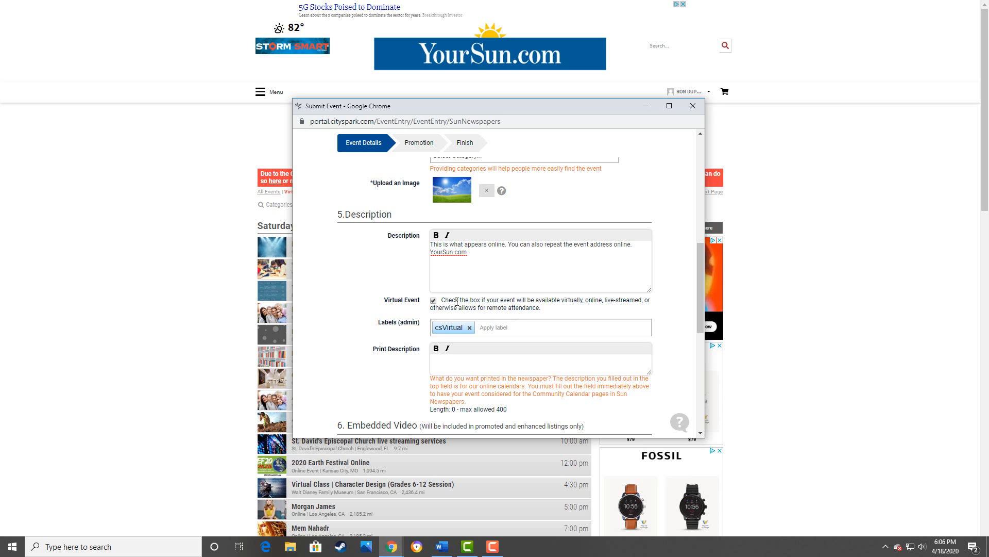
scroll(470, 302, "down", 1)
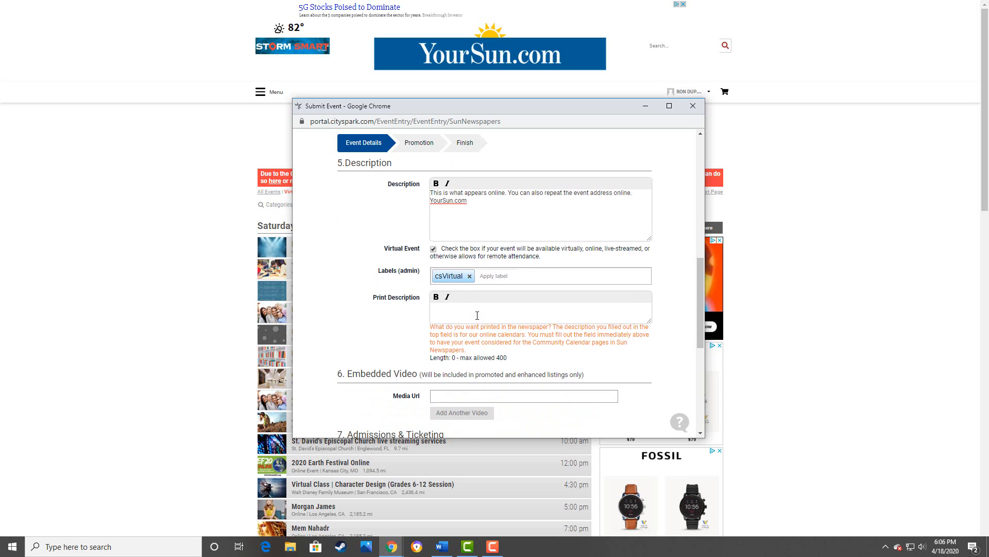
- Enter print description 'We are having a sermon Sunday at 11:30 a.m. at New Baptist Church. The URL is yoursun.com.'
left_click(477, 313)
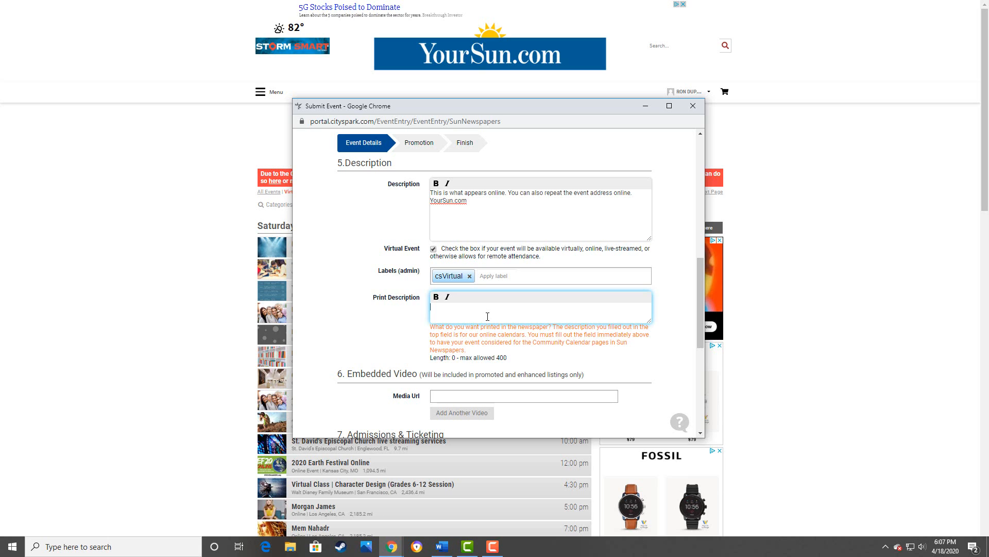
type("We are having a sermon Sunday at 11:30 a.m.")
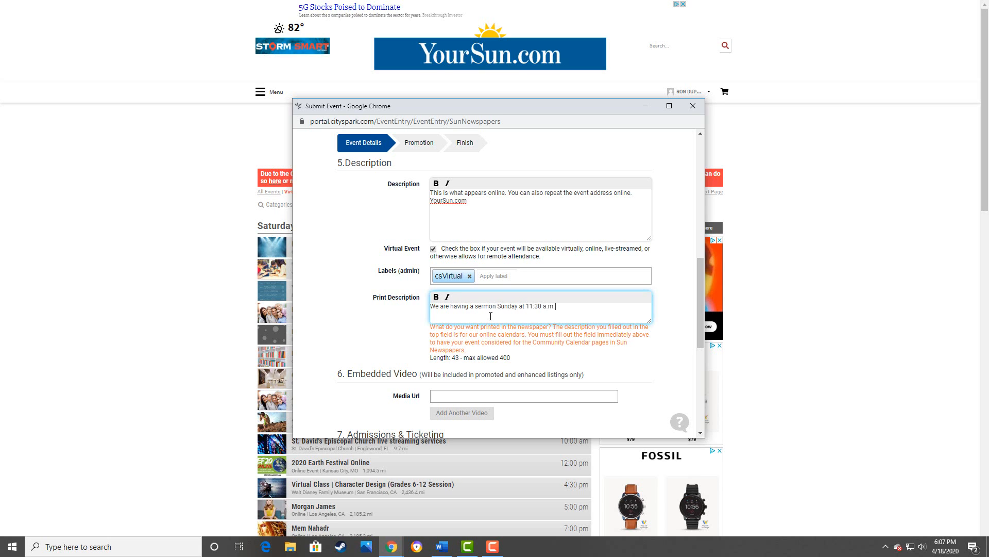
type(" at New Baptist Church. The URL is yoursun.com.")
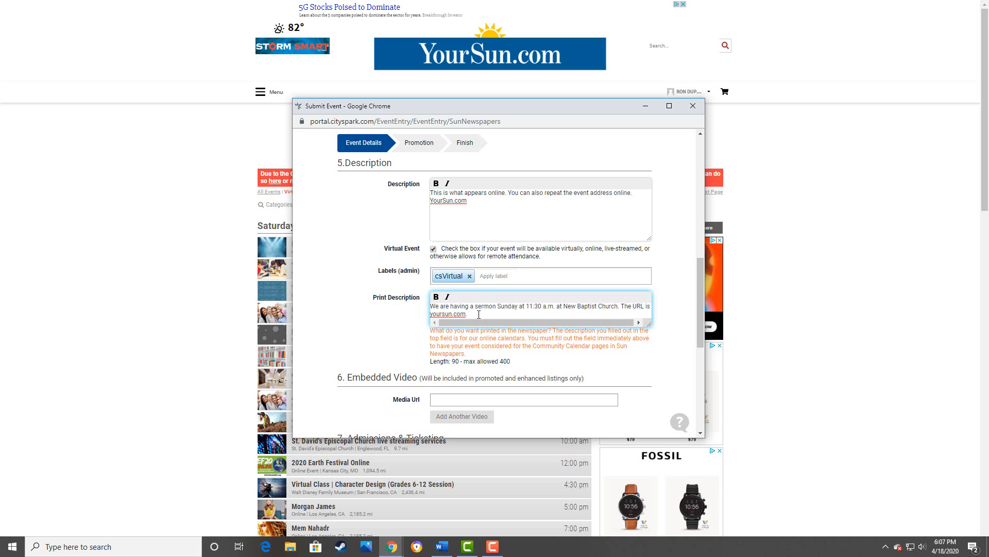
left_click_drag(469, 313, 428, 307)
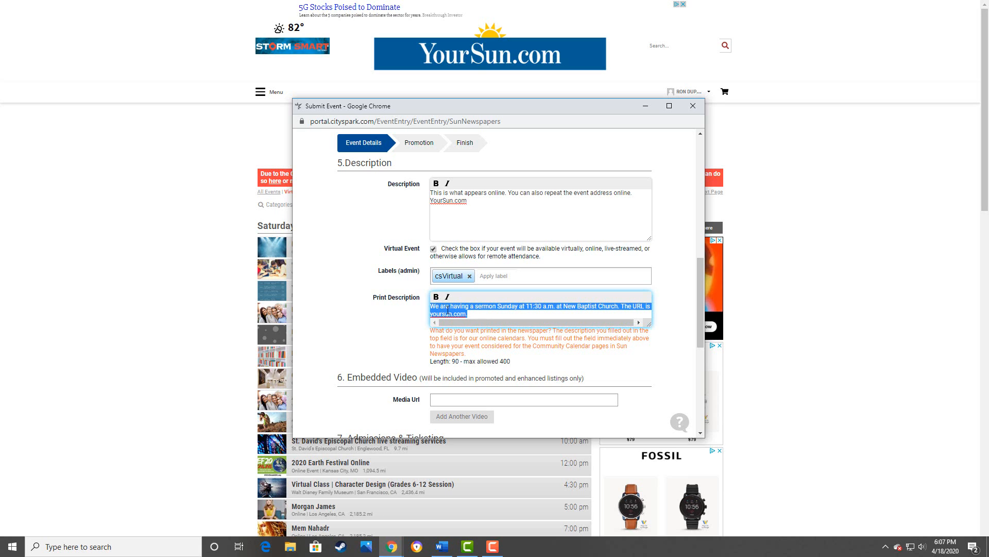
left_click(490, 310)
left_click_drag(466, 315, 431, 314)
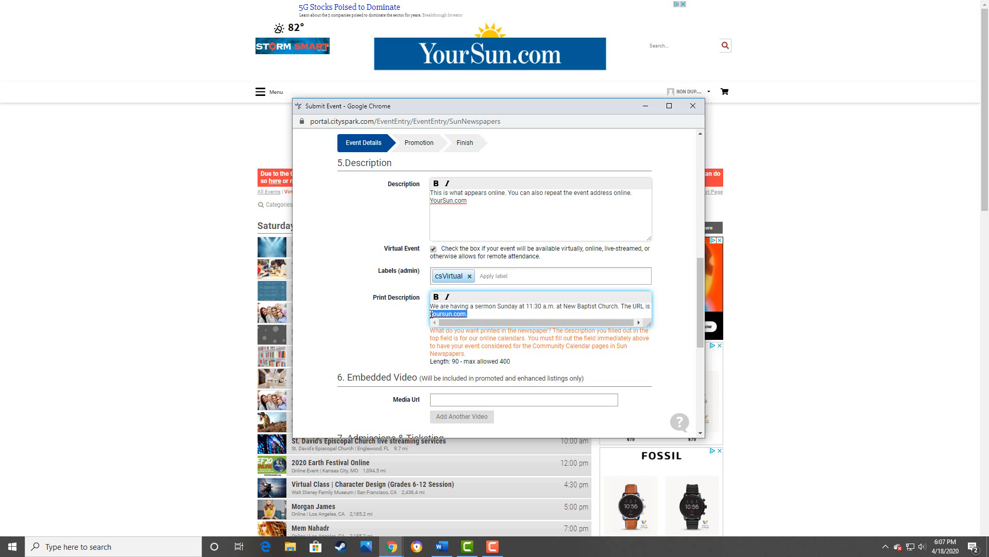
left_click(514, 309)
scroll(479, 313, "down", 2)
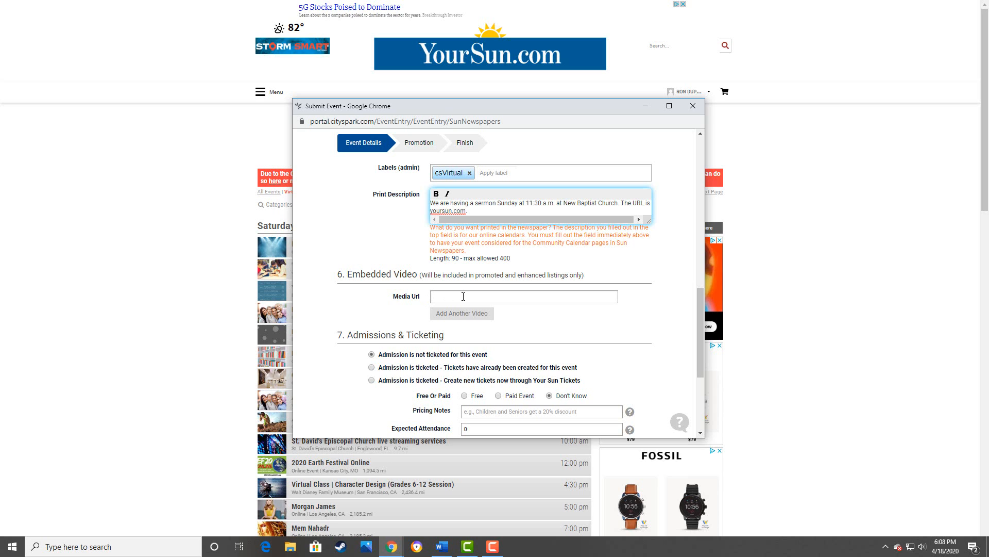
scroll(396, 284, "down", 2)
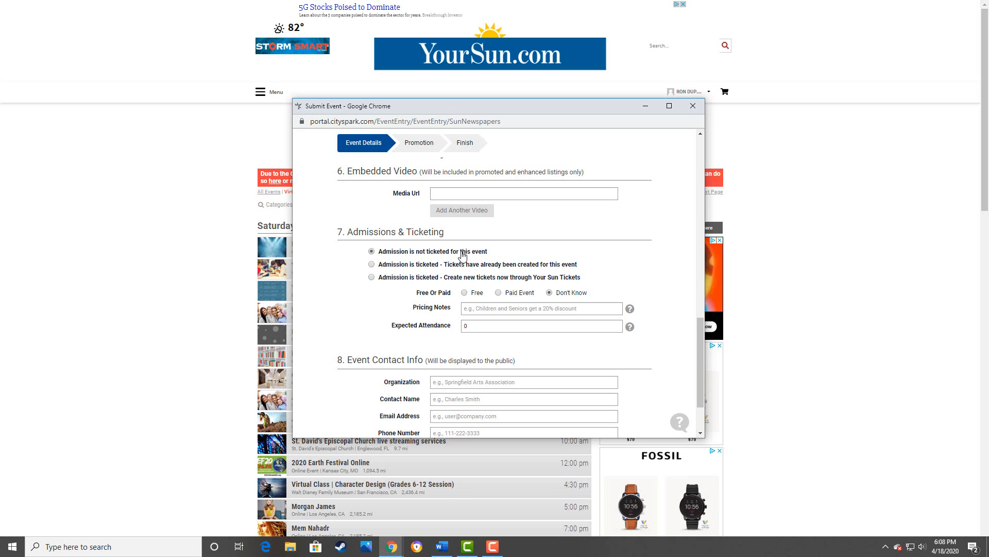
scroll(454, 304, "down", 3)
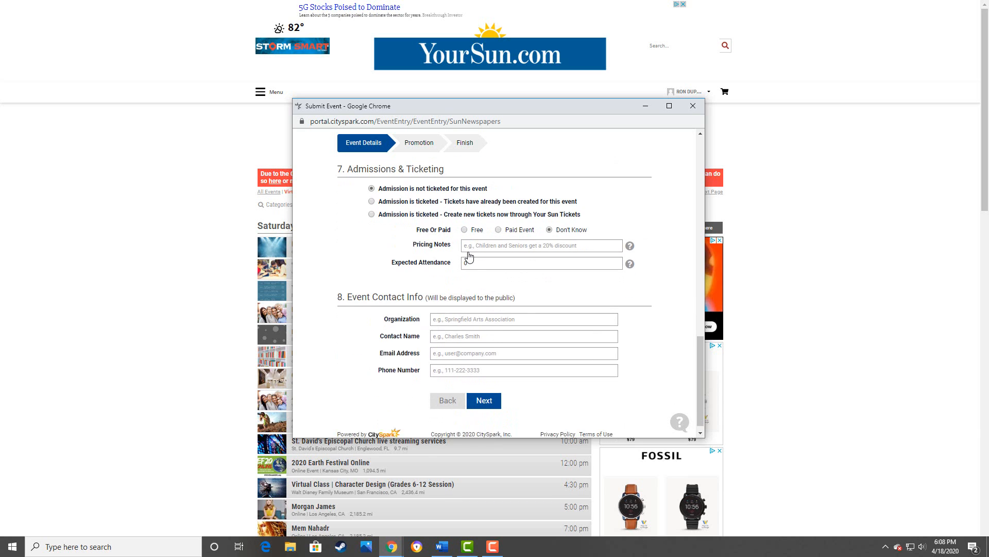
left_click(453, 310)
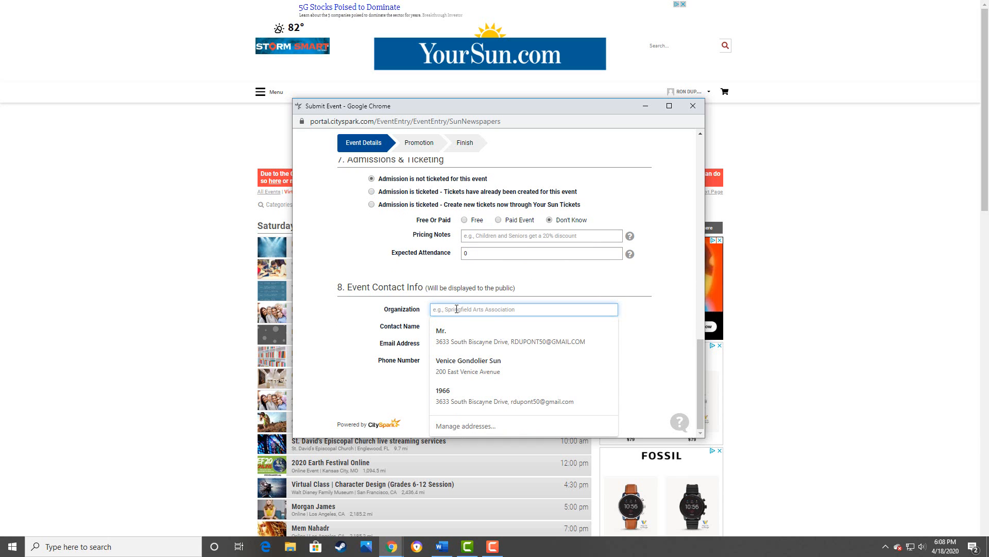
- Enter Baptist Church as organization, a placeholder contact name, an e-mail and phone number, then continue to review
type("Baptist")
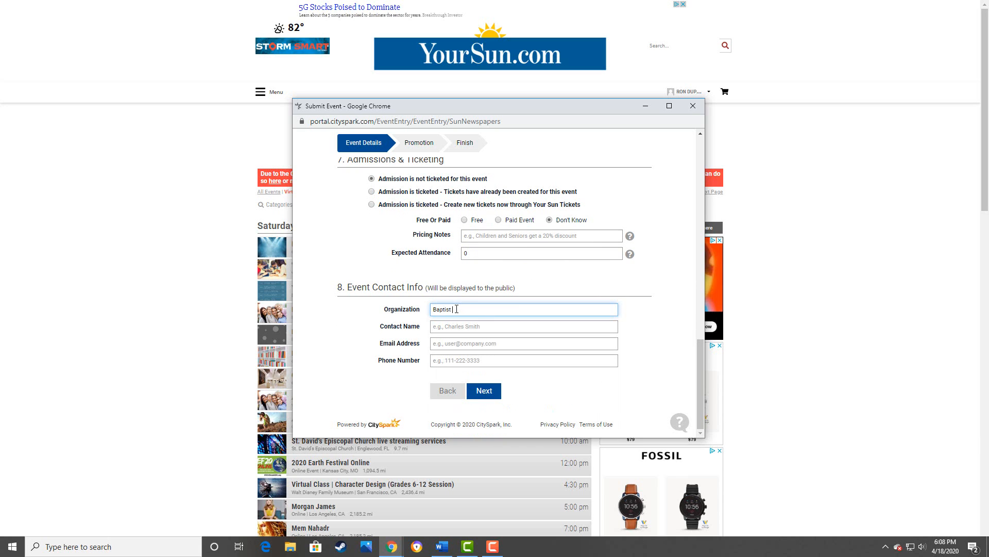
type(" Church")
key("Tab")
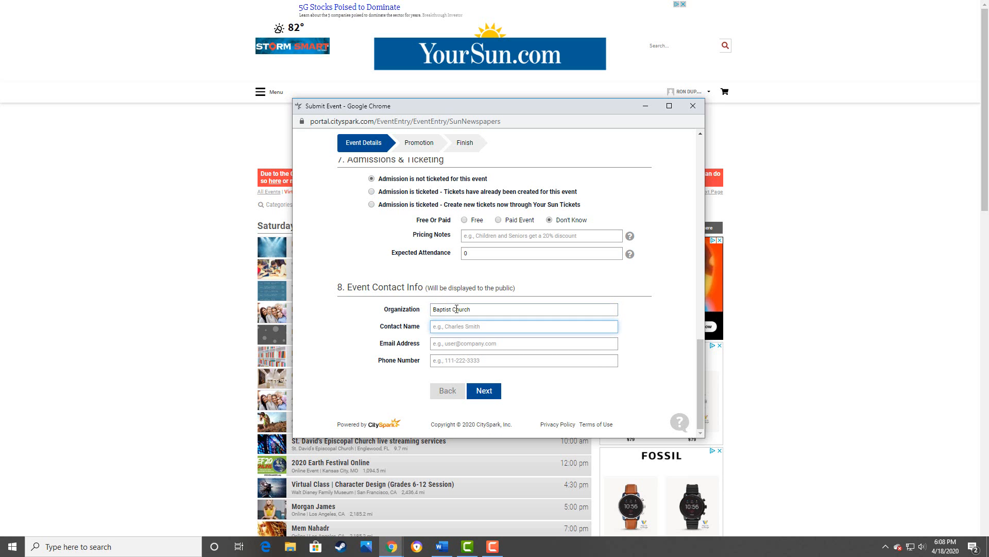
type("Fake Name")
key("Tab")
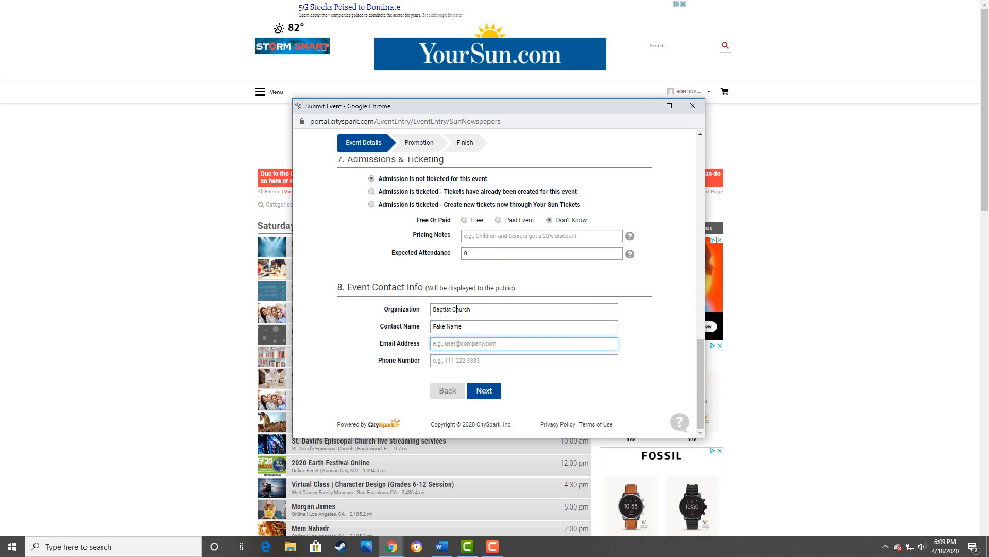
key("Tab")
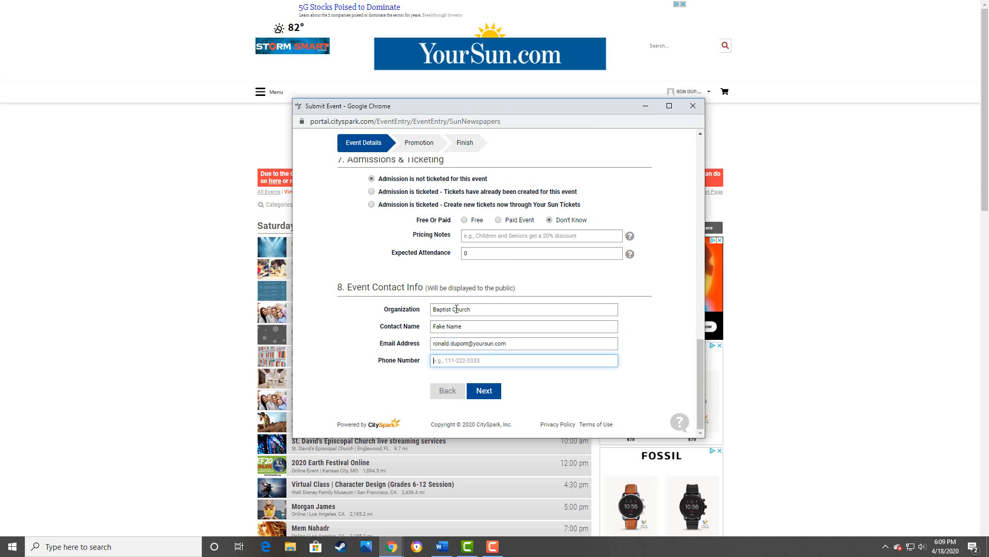
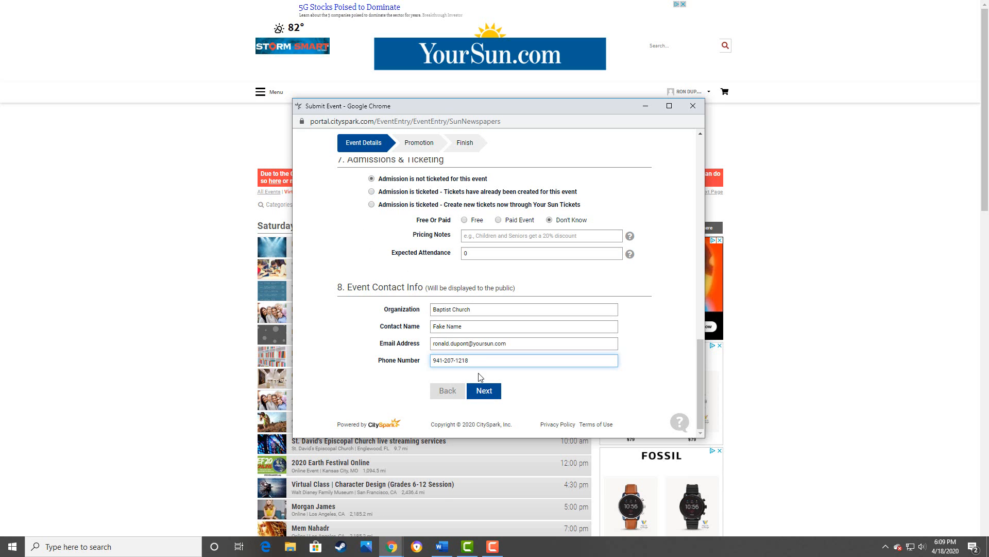
left_click(479, 394)
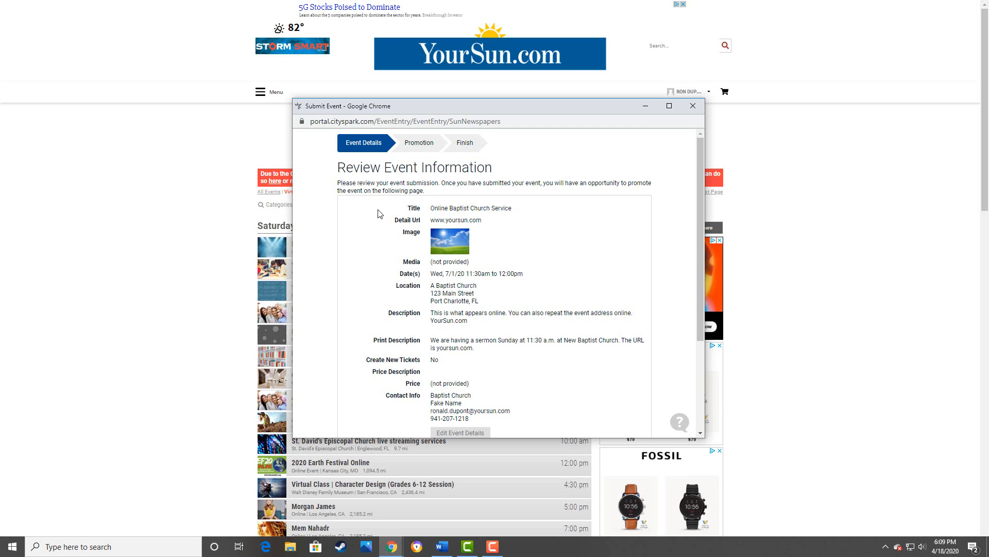
scroll(459, 291, "down", 1)
scroll(459, 292, "down", 2)
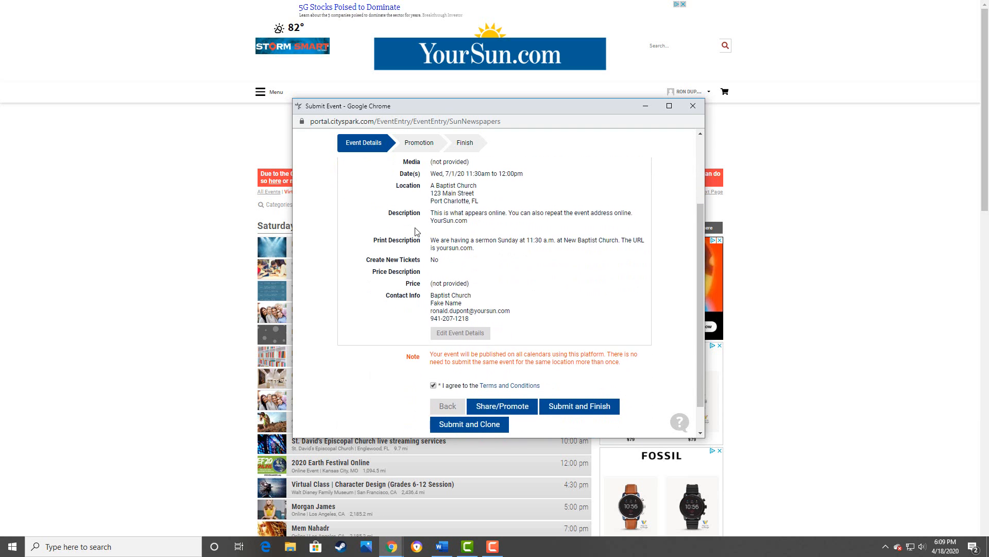
scroll(413, 229, "up", 1)
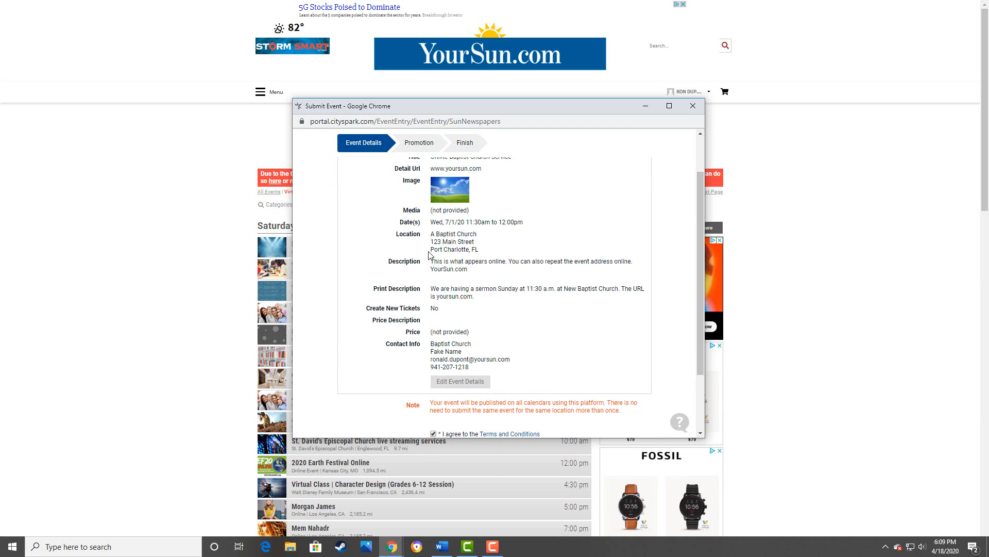
scroll(460, 286, "up", 1)
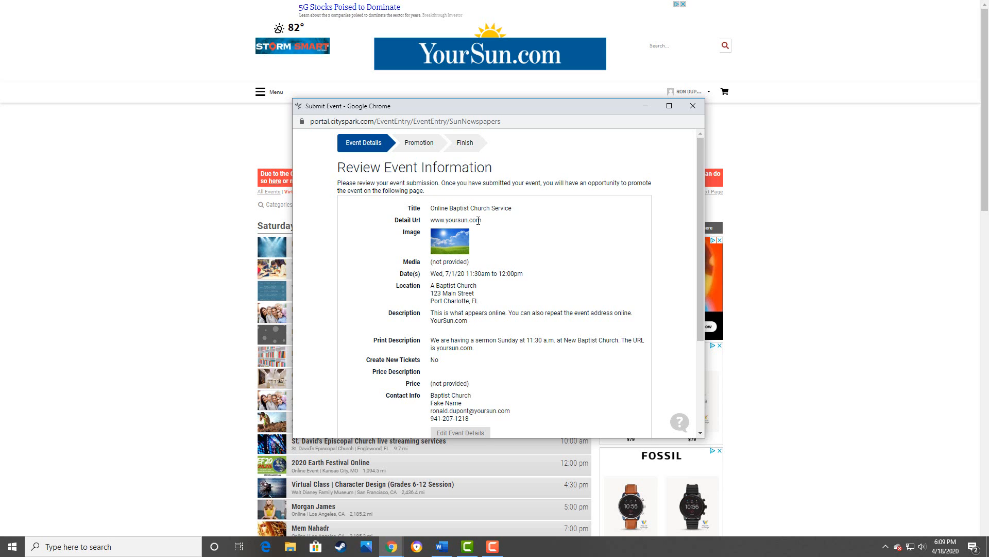
scroll(503, 306, "down", 1)
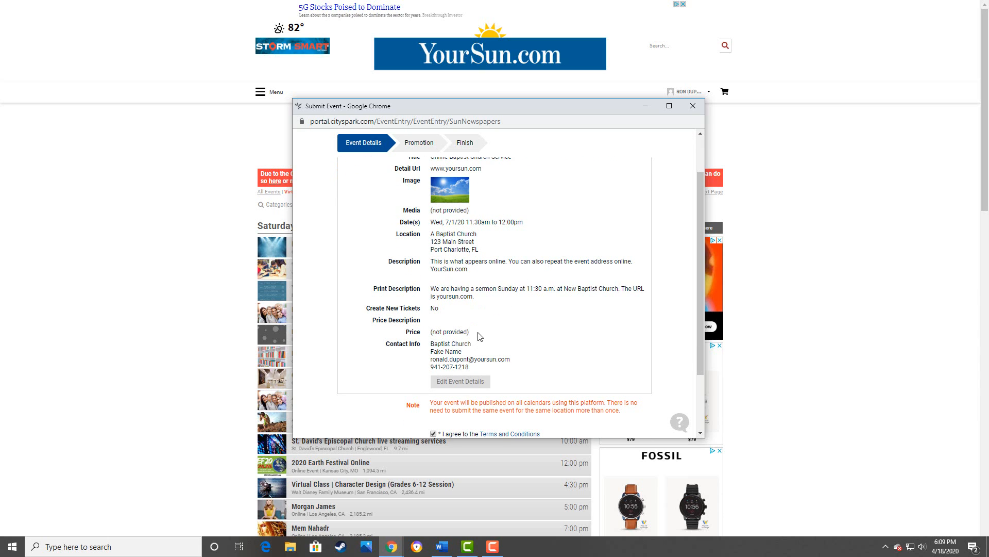
scroll(481, 336, "down", 1)
scroll(481, 337, "down", 1)
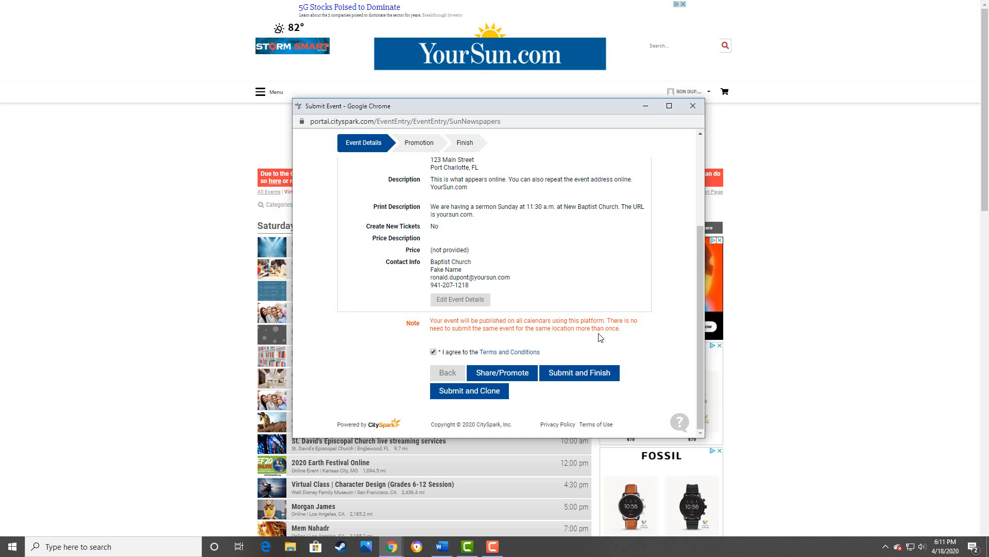
- Continue from the event review to the Share/Promote sharing options
left_click(492, 376)
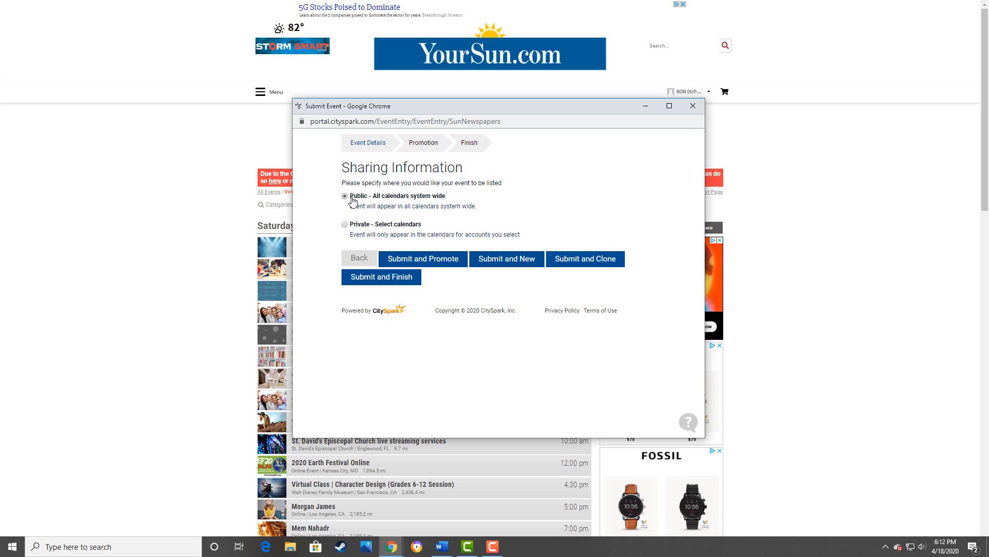
- Submit the event for 'Public - All calendars system wide' listing and proceed to promotion
left_click(417, 260)
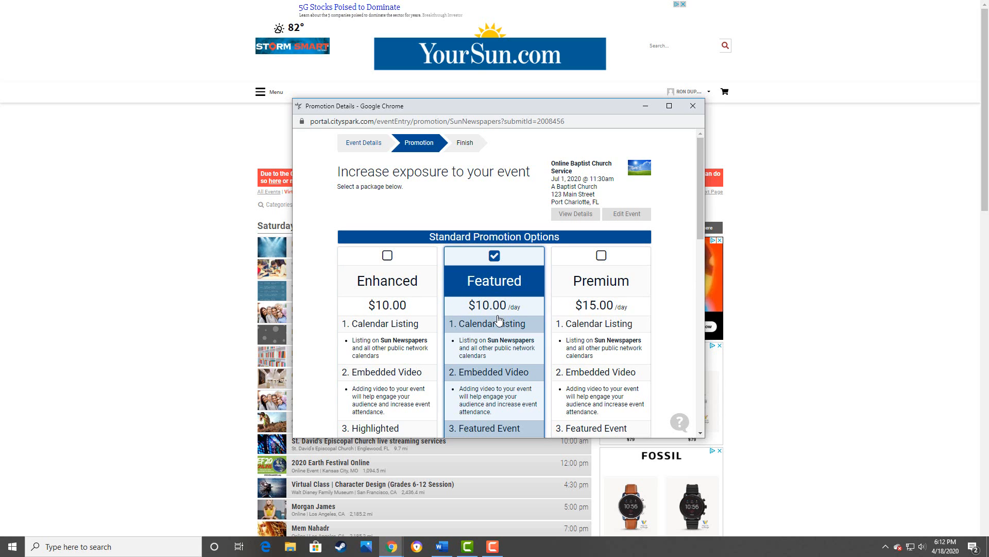
- Continue with the Featured package only, leaving all Custom Promotion Add-ons unchecked
scroll(499, 319, "down", 1)
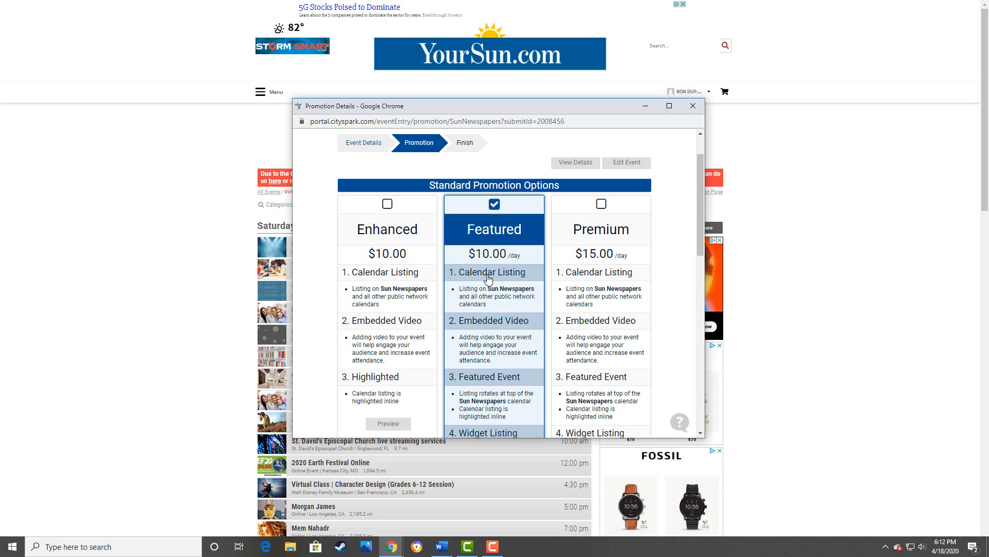
scroll(489, 279, "down", 2)
scroll(489, 279, "down", 5)
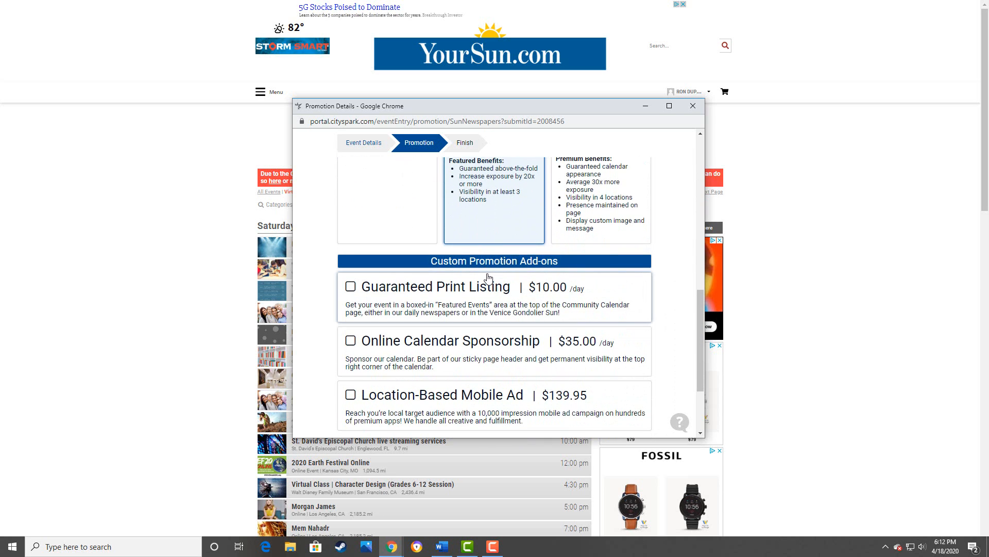
scroll(488, 279, "down", 1)
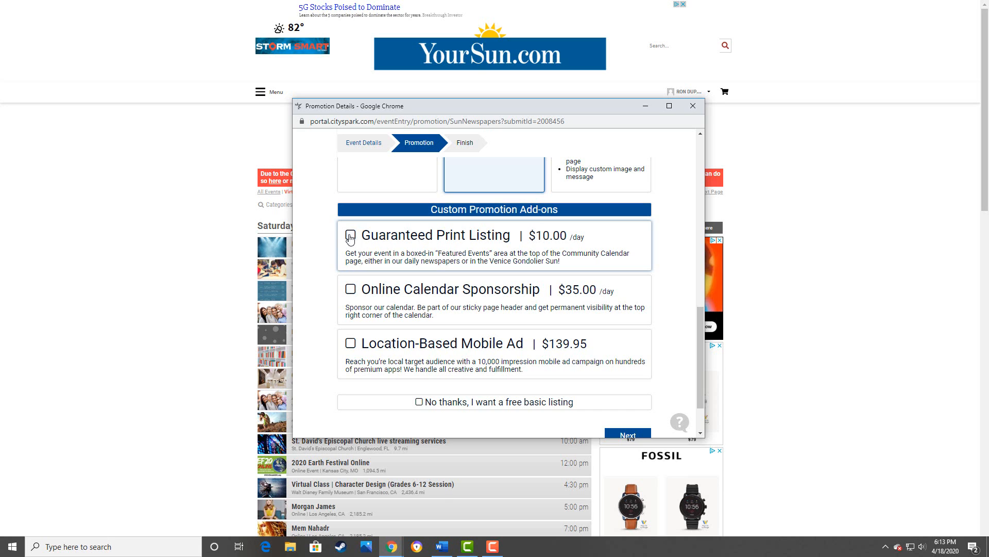
scroll(438, 248, "down", 1)
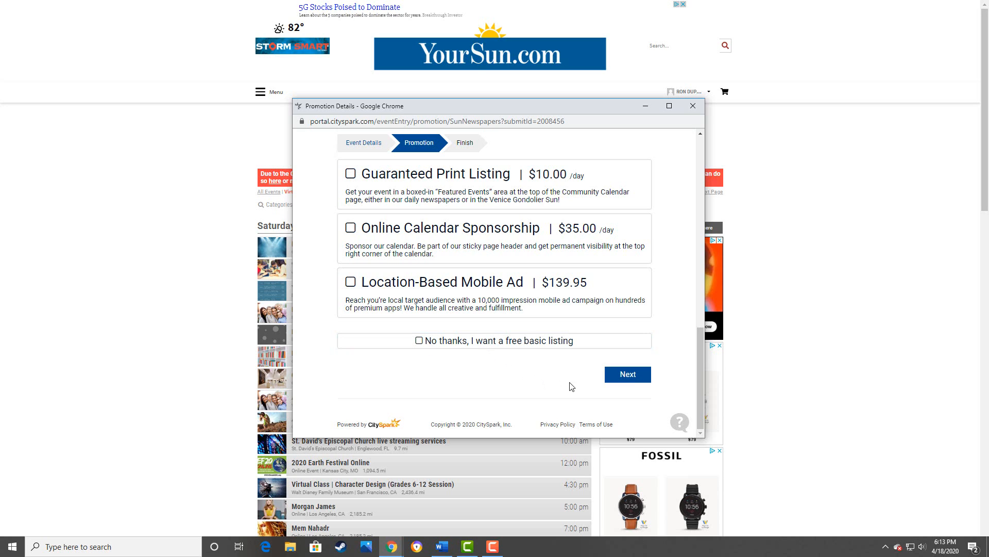
left_click(621, 379)
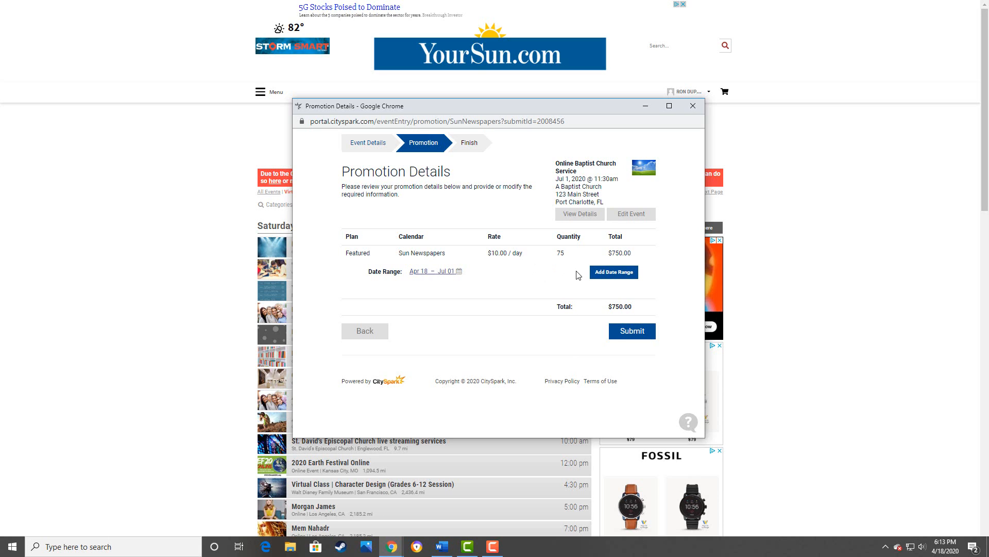
- Add an extra promotion date range, leave its dates unchosen, and submit the Featured order
left_click(611, 276)
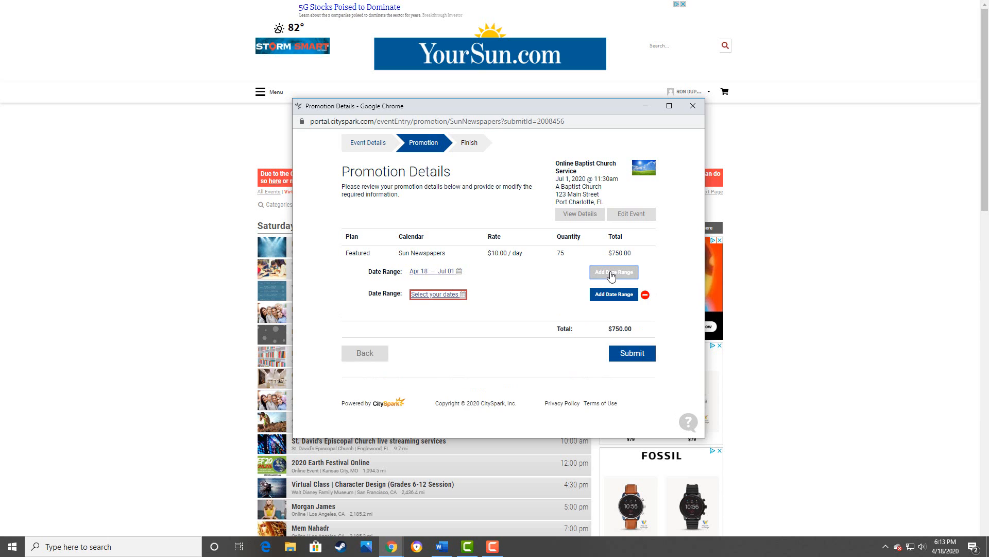
left_click(428, 298)
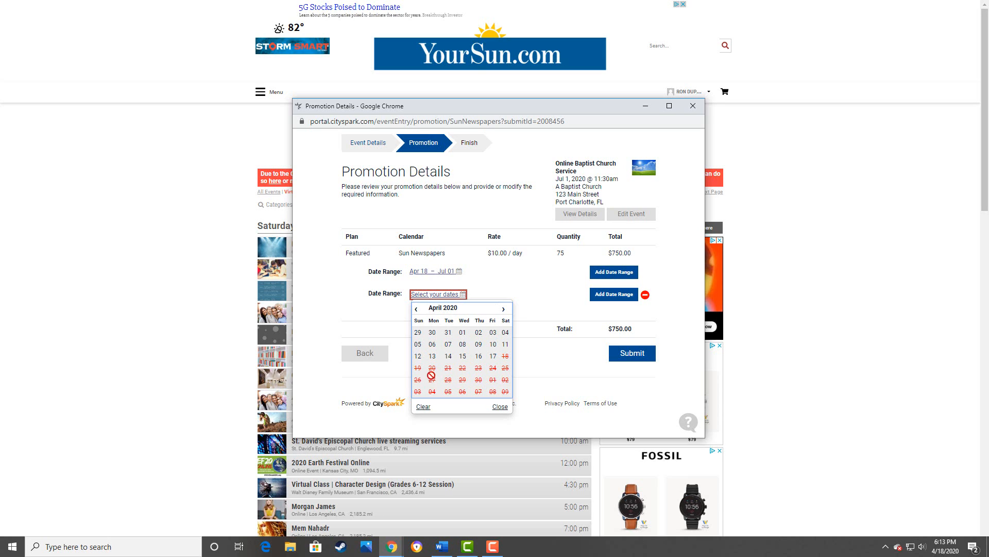
left_click(460, 379)
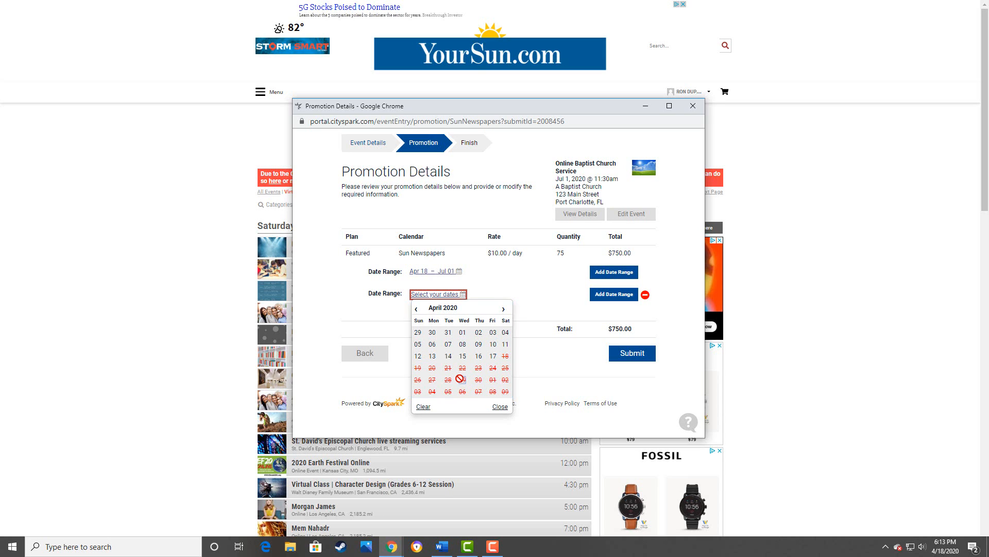
left_click(505, 379)
left_click(384, 326)
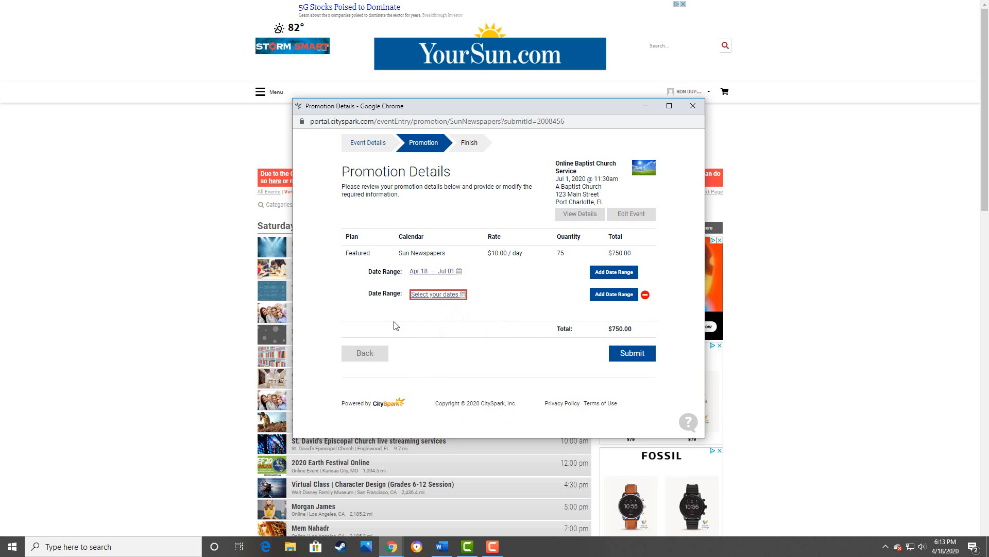
left_click(637, 358)
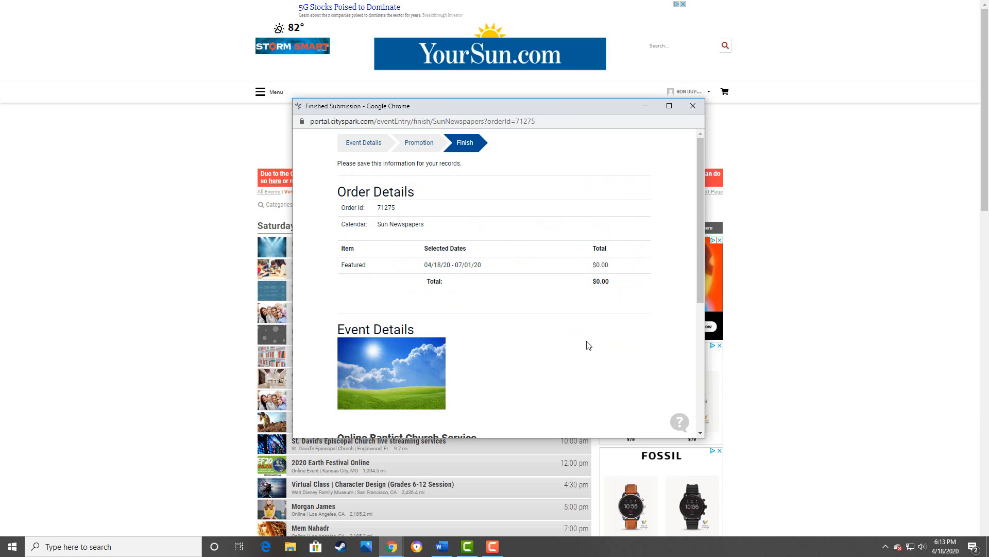
- Scroll through the Finished Submission page to review the order and Online Baptist Church Service details
scroll(586, 343, "down", 3)
scroll(584, 340, "down", 2)
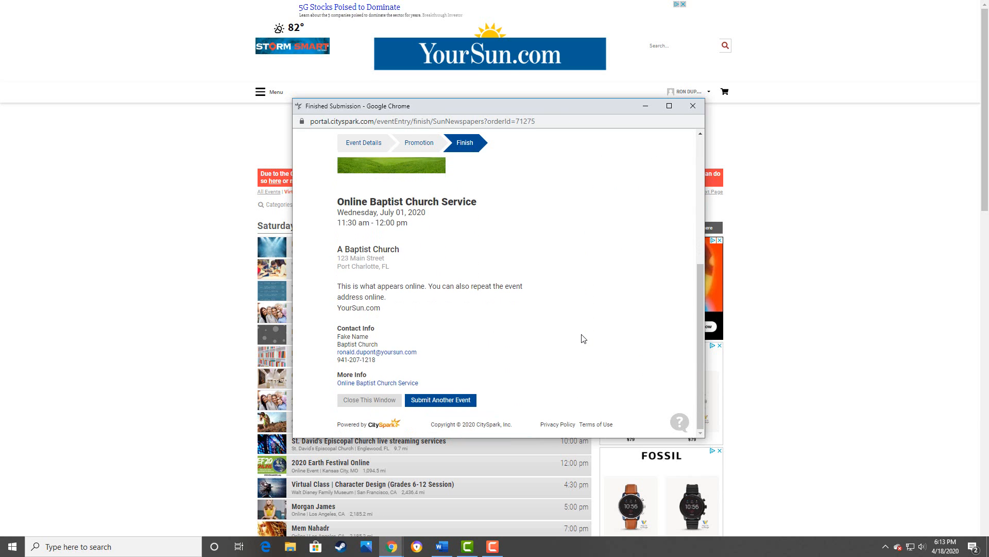
scroll(584, 339, "up", 5)
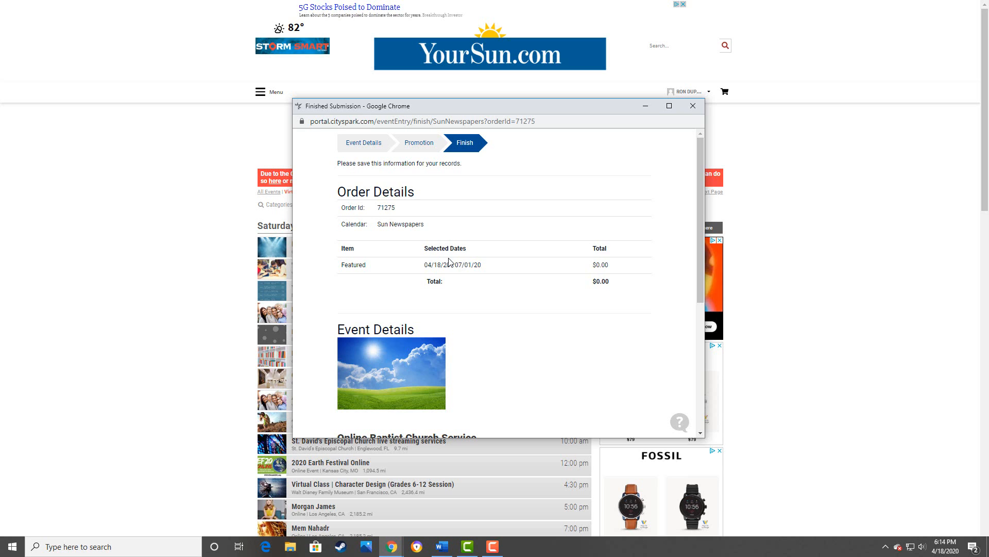
scroll(454, 265, "down", 4)
scroll(452, 261, "down", 1)
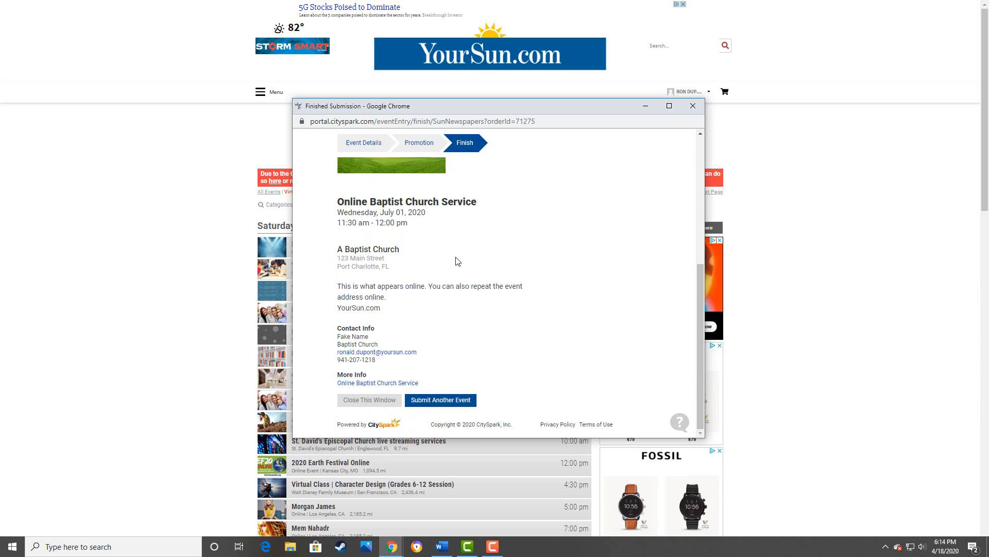
scroll(456, 261, "up", 5)
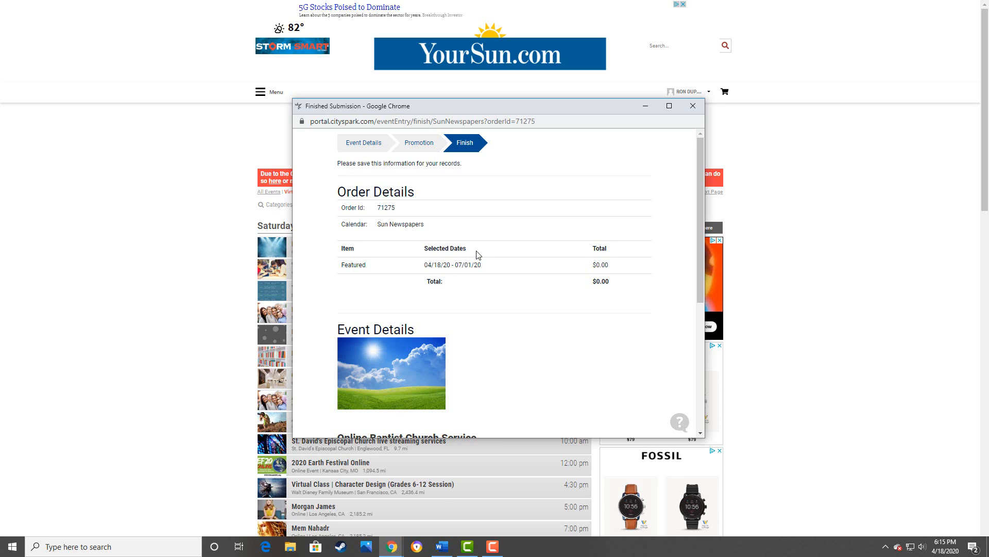
scroll(501, 254, "down", 2)
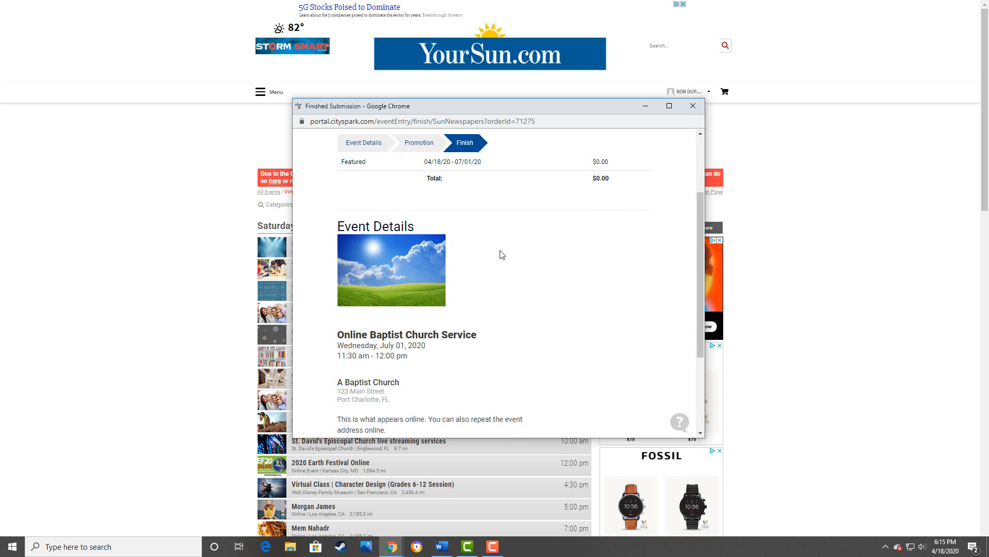